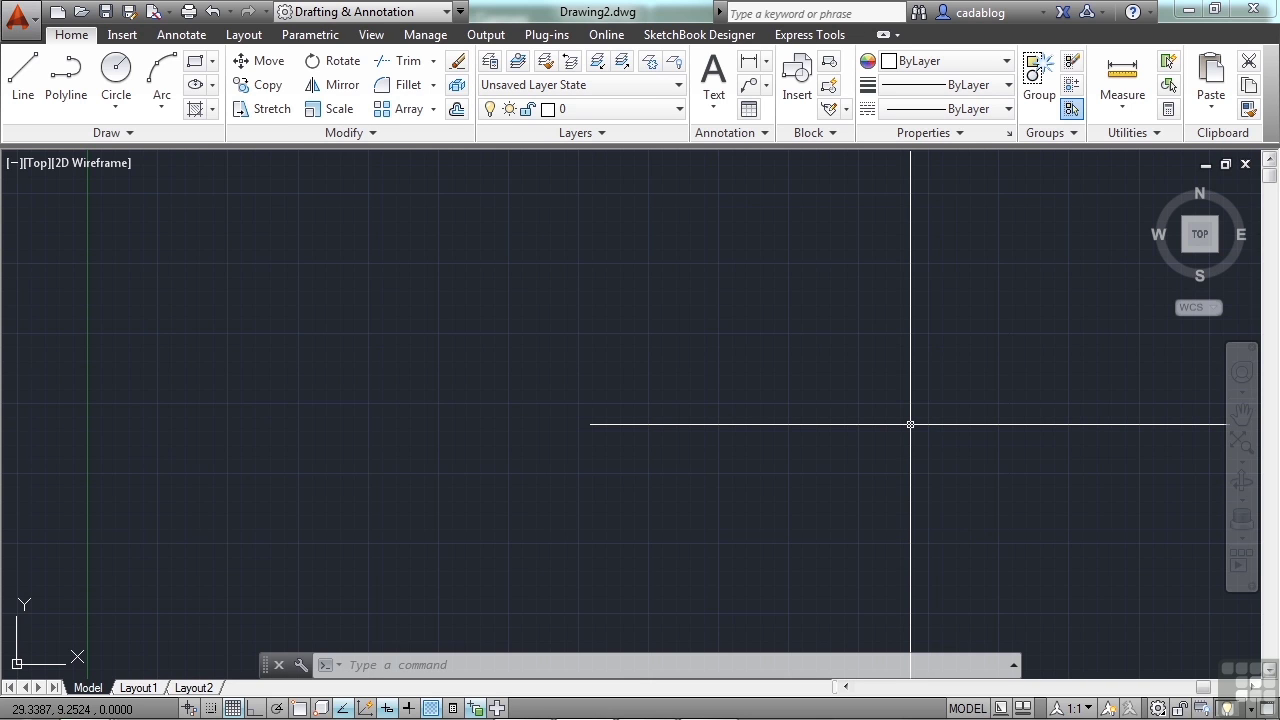
# - Try entering the POLYGON command by typing, then cancel each attempt
pyautogui.write('polygon')
pyautogui.press('BackSpace')
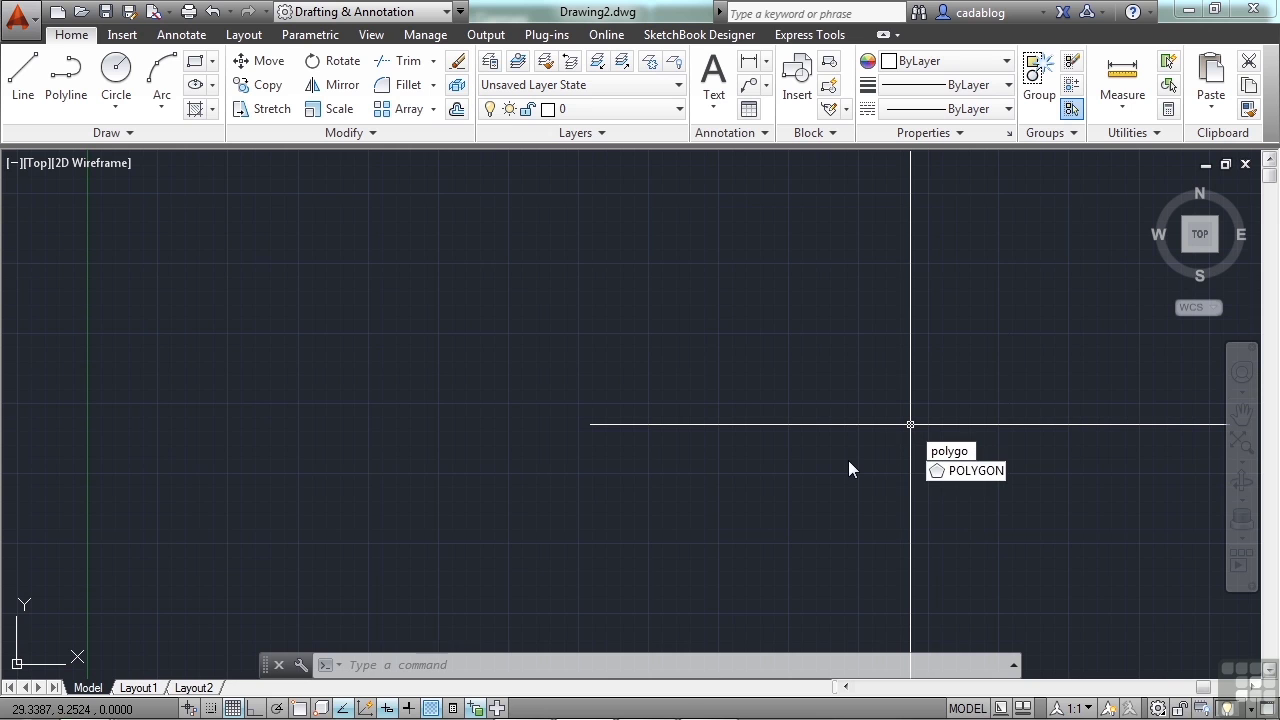
pyautogui.press('Down')
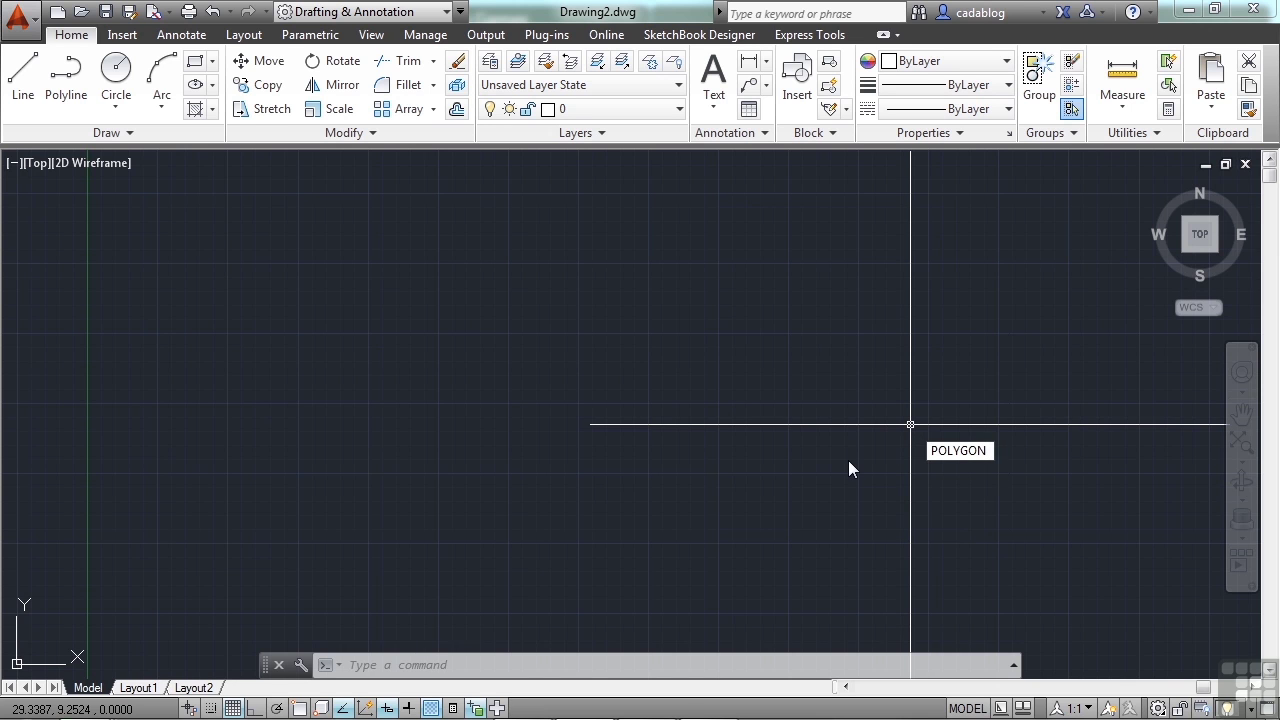
pyautogui.press('Escape')
pyautogui.press('Escape')
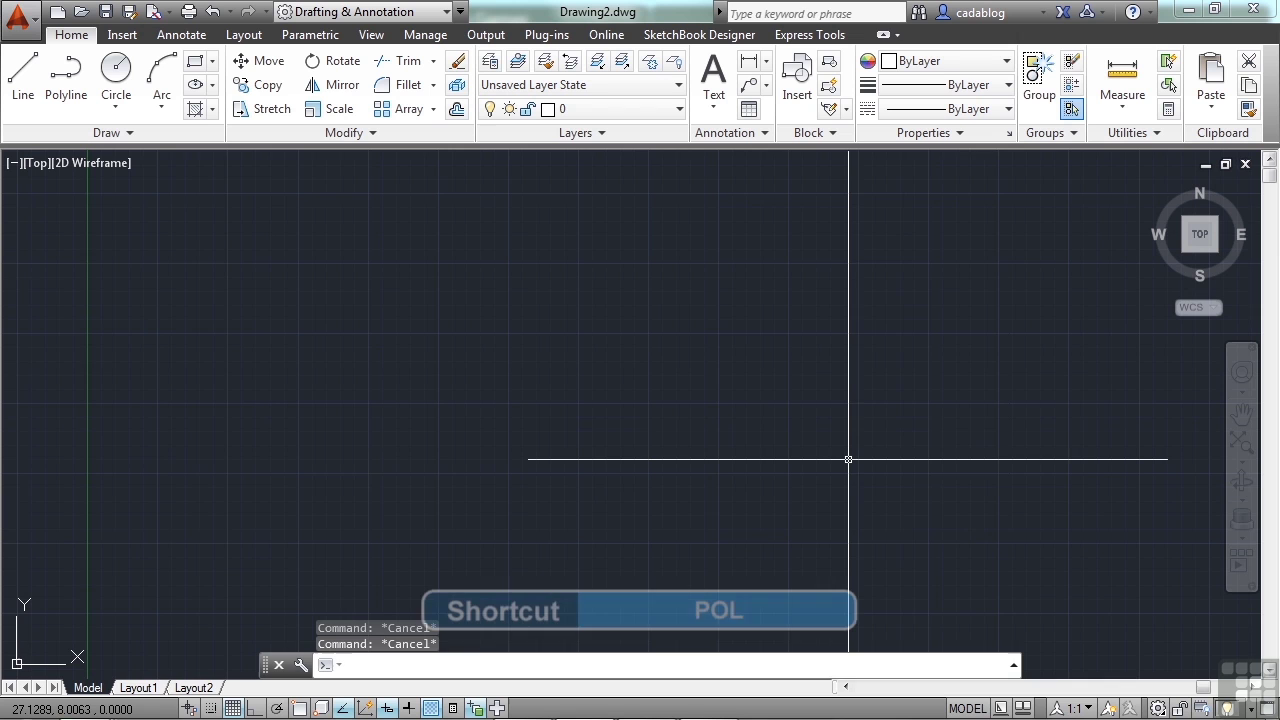
pyautogui.write('pol')
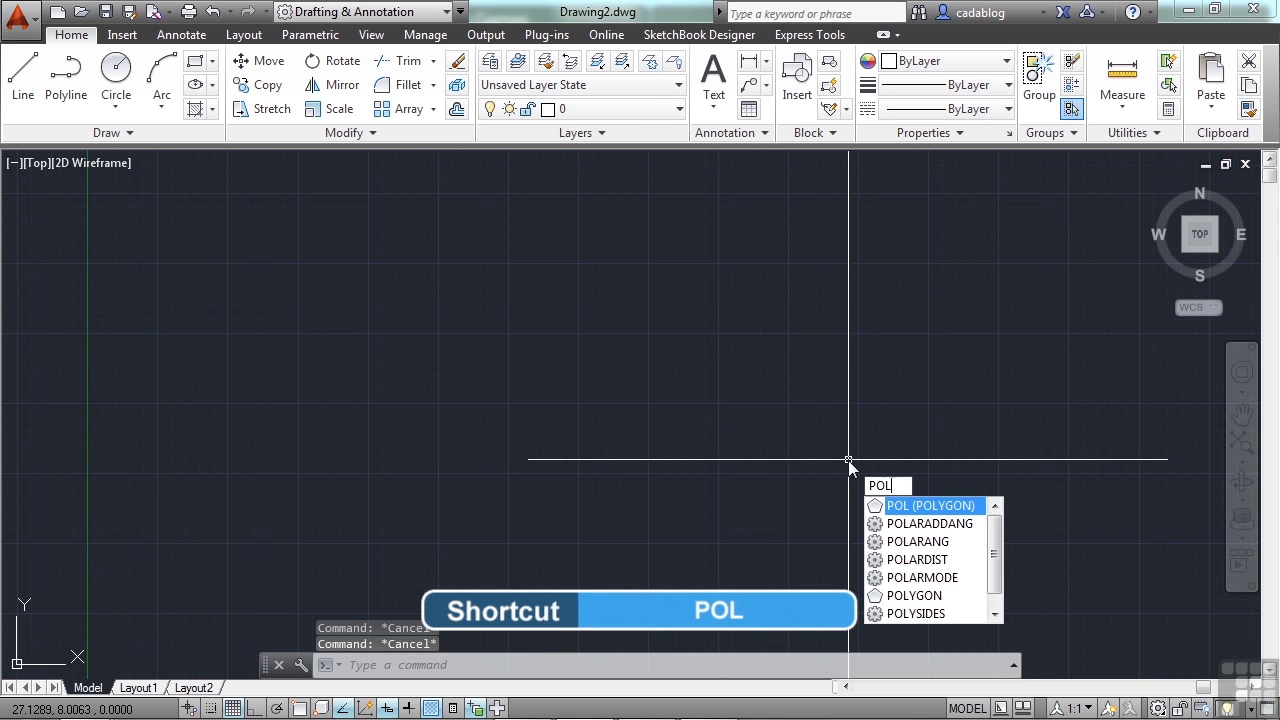
pyautogui.press('Escape')
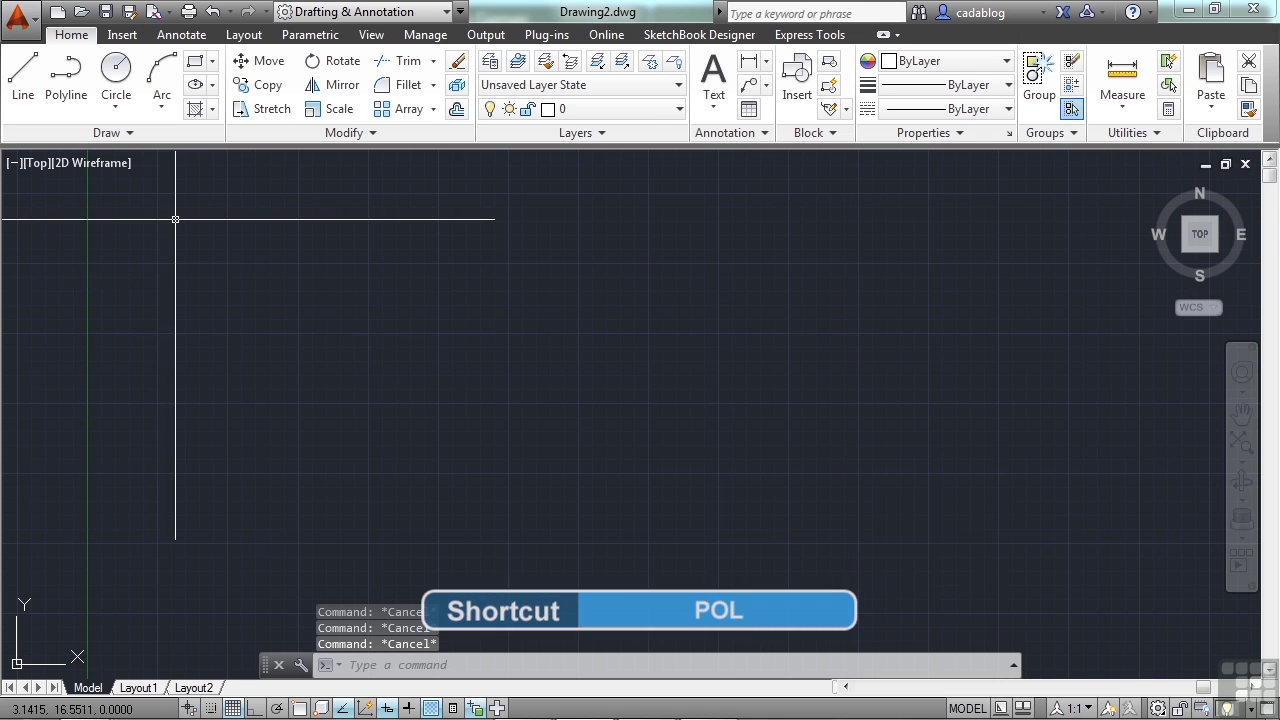
# - Start a 5-sided polygon from the ribbon, place a centre, then cancel it
pyautogui.click(211, 61)
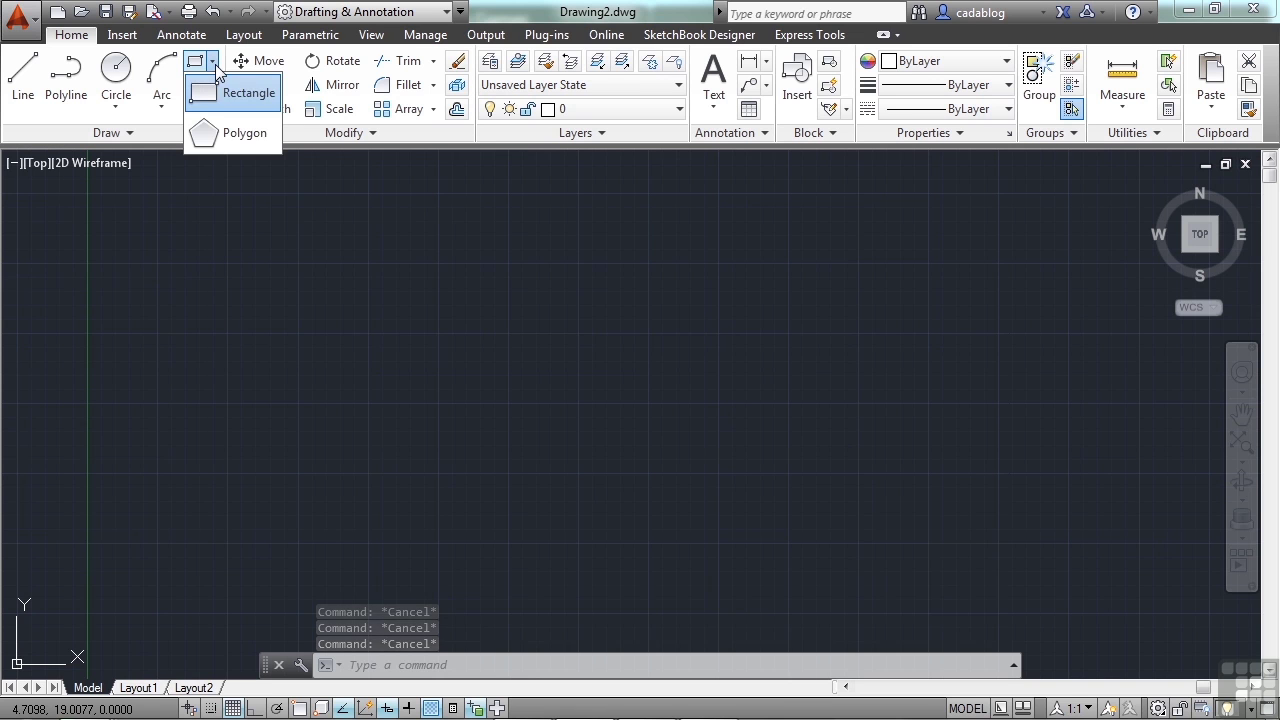
pyautogui.click(241, 140)
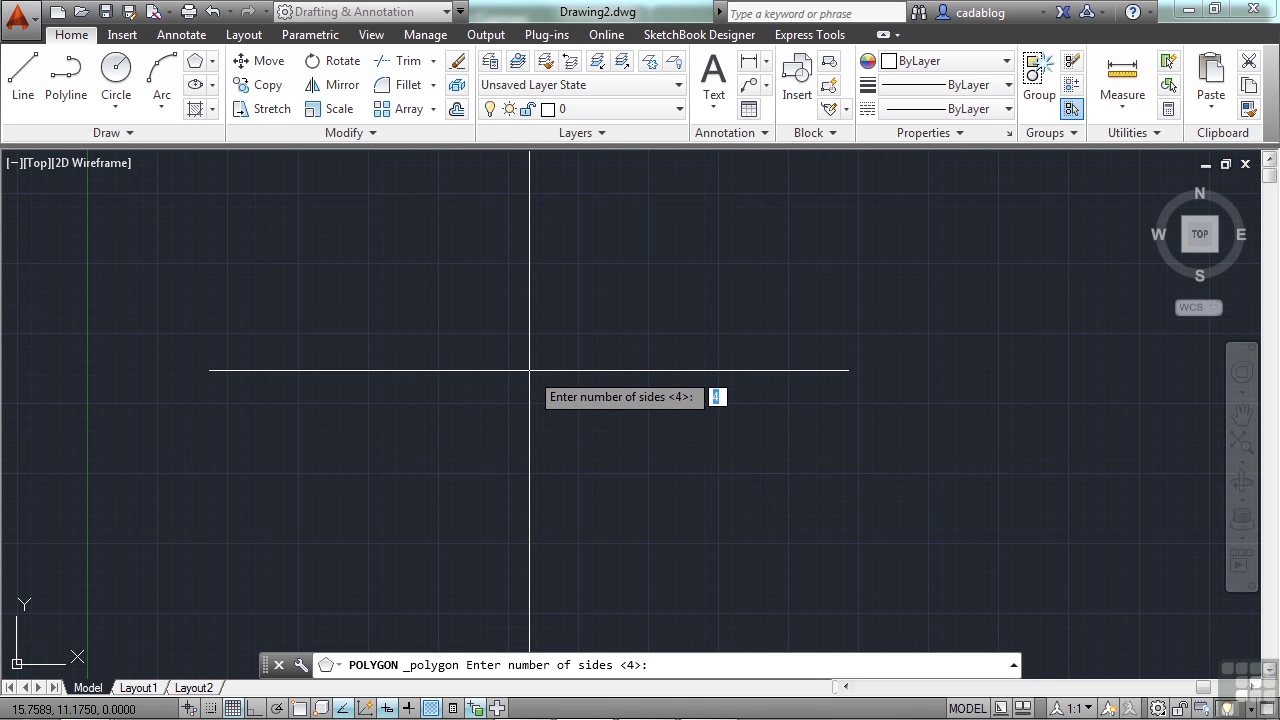
pyautogui.write('5')
pyautogui.press('Return')
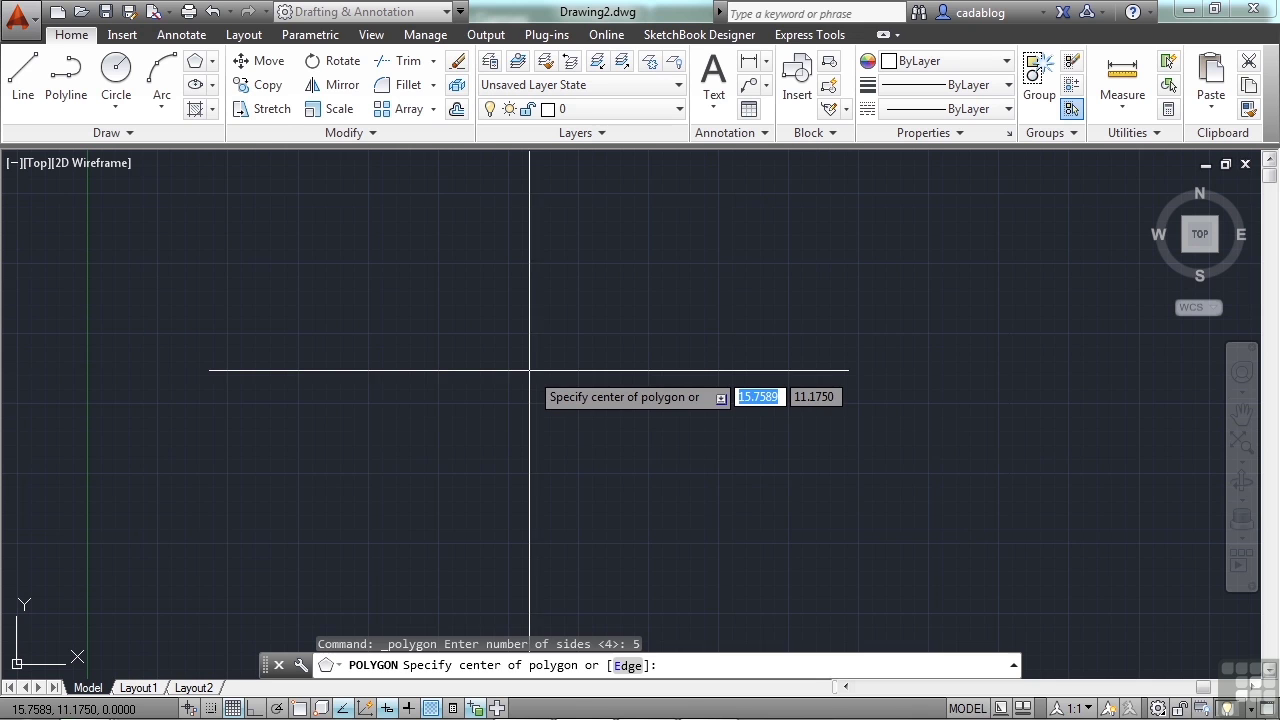
pyautogui.click(526, 366)
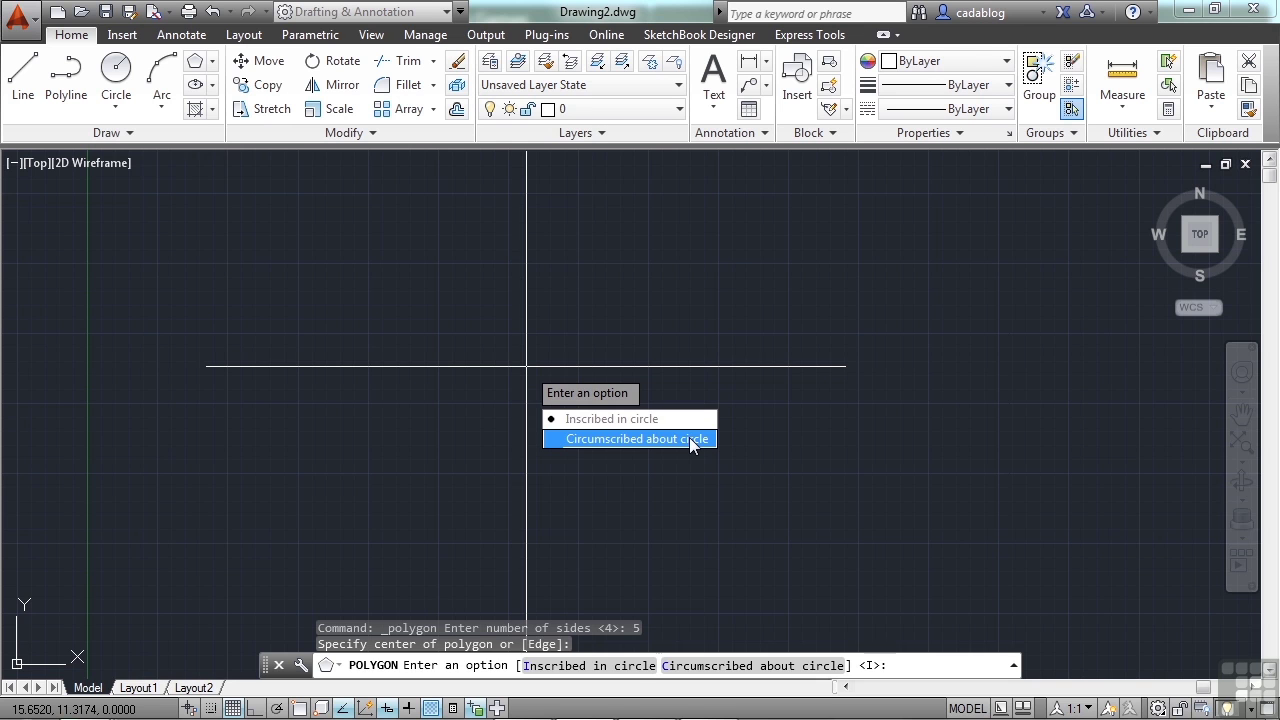
pyautogui.press('Escape')
# - Draw a circle of radius 5 and pan to recentre it
pyautogui.write('c')
pyautogui.press('Return')
pyautogui.click(585, 338)
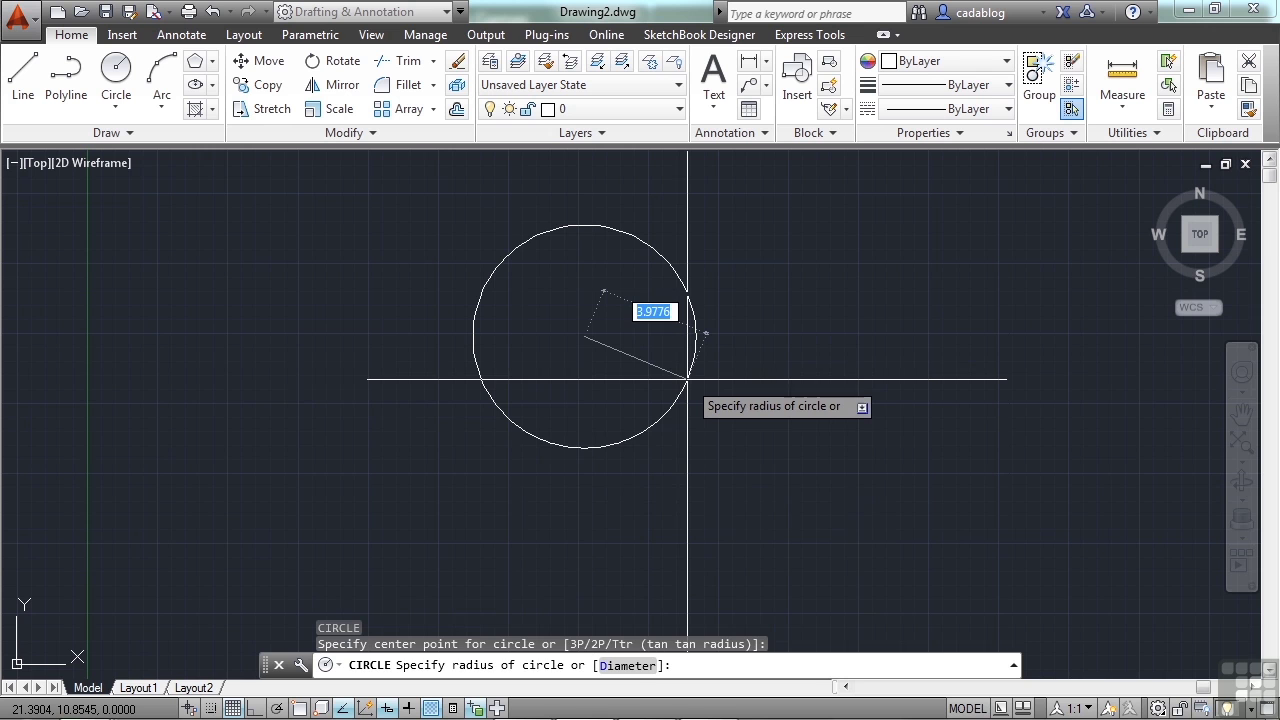
pyautogui.write('5')
pyautogui.press('Return')
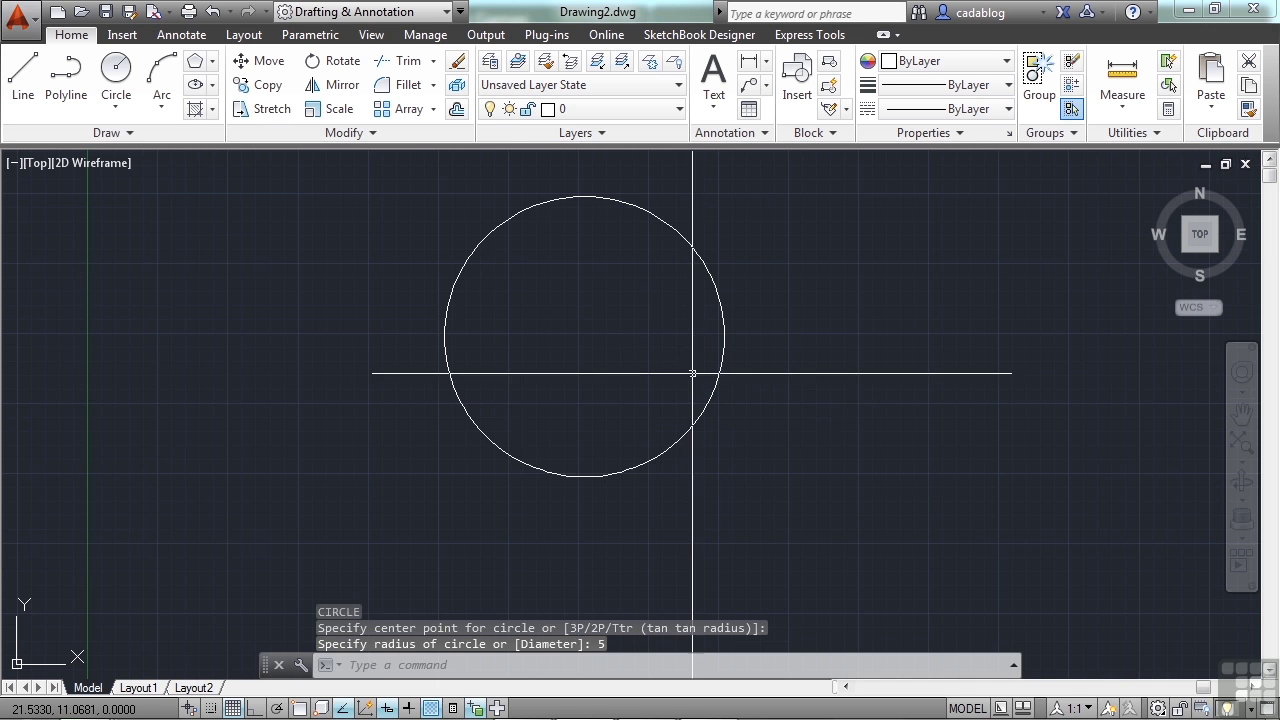
pyautogui.moveTo(586, 333); pyautogui.dragTo(735, 406, button='middle')
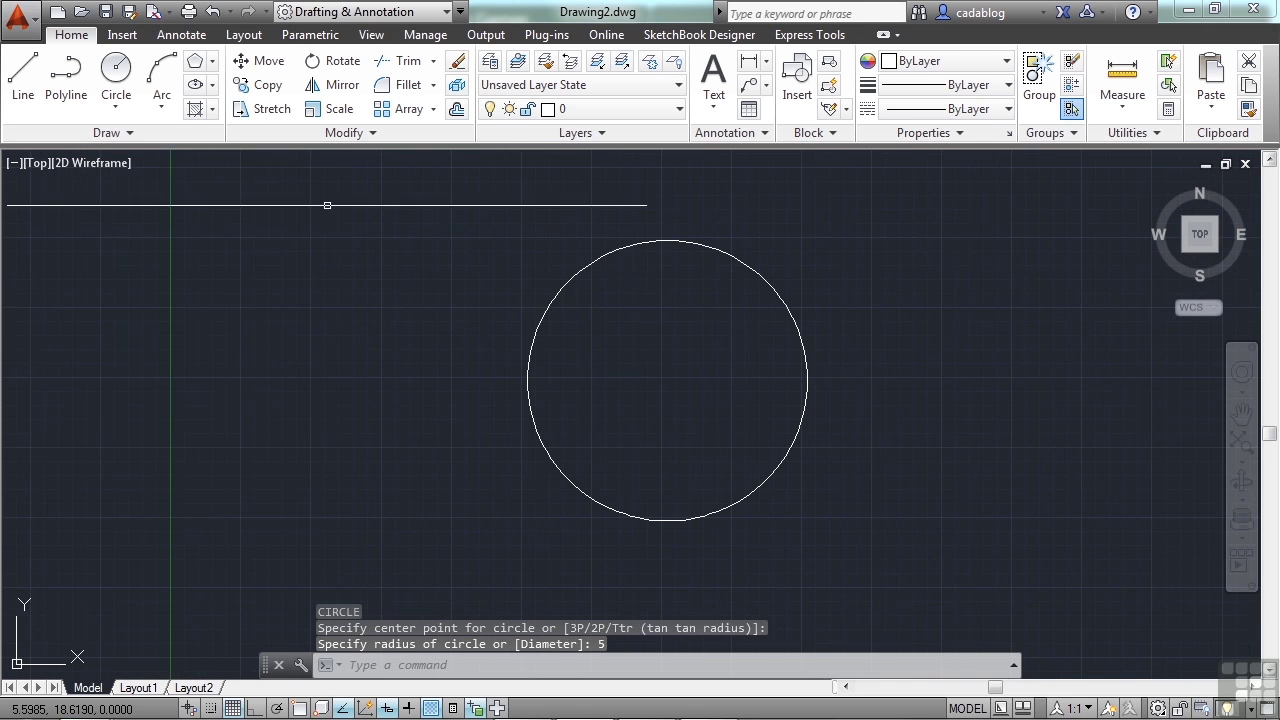
# - Start a 5-sided polygon snapped to the circle's centre with CEN
pyautogui.click(196, 66)
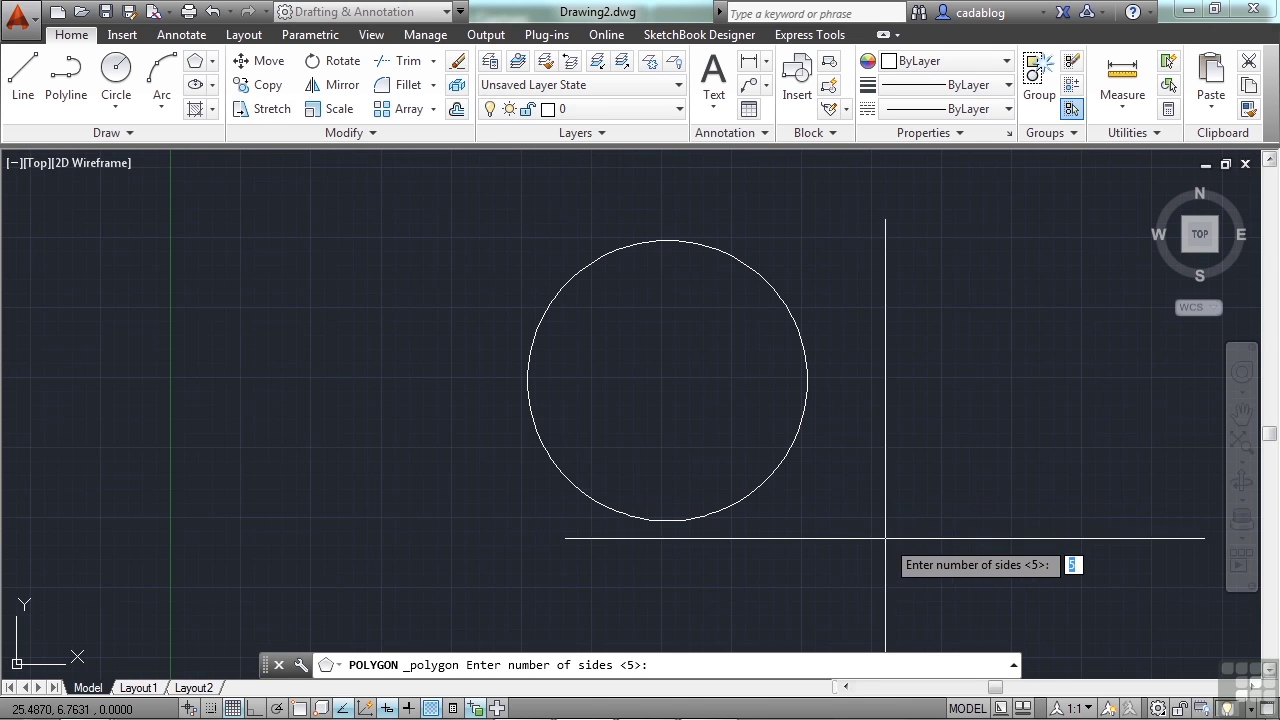
pyautogui.write('5')
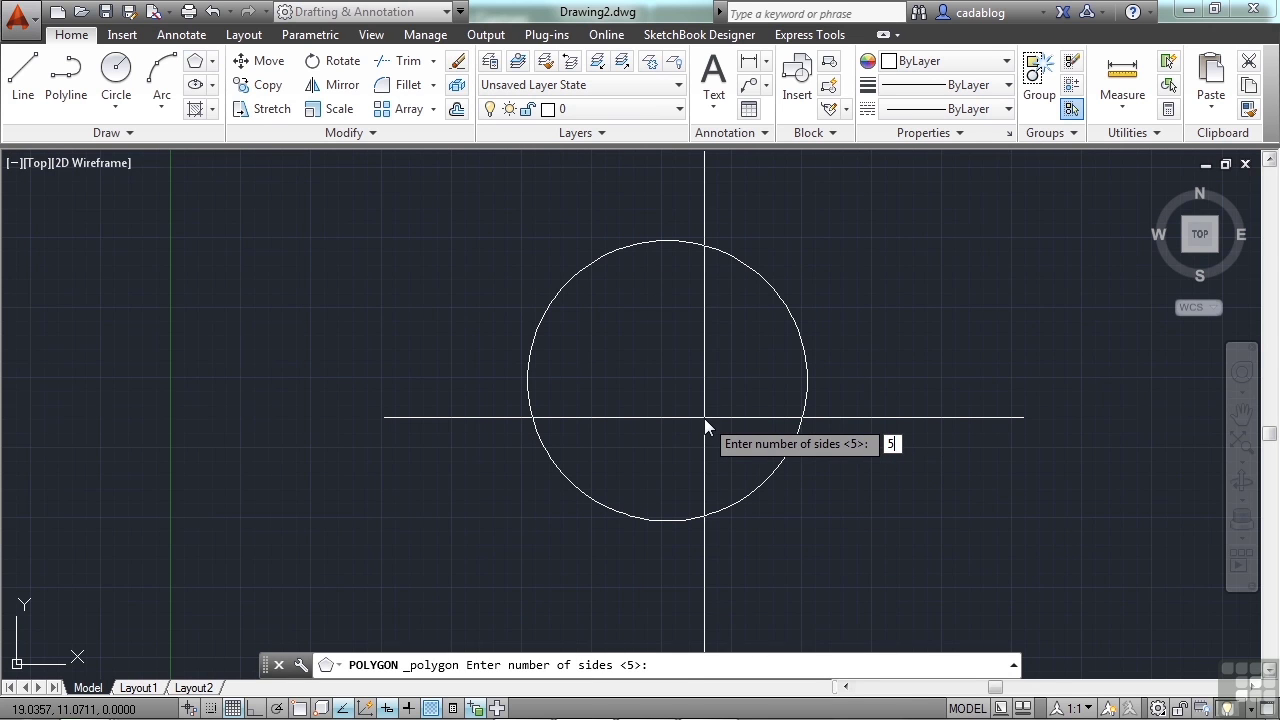
pyautogui.press('Return')
pyautogui.write('cen')
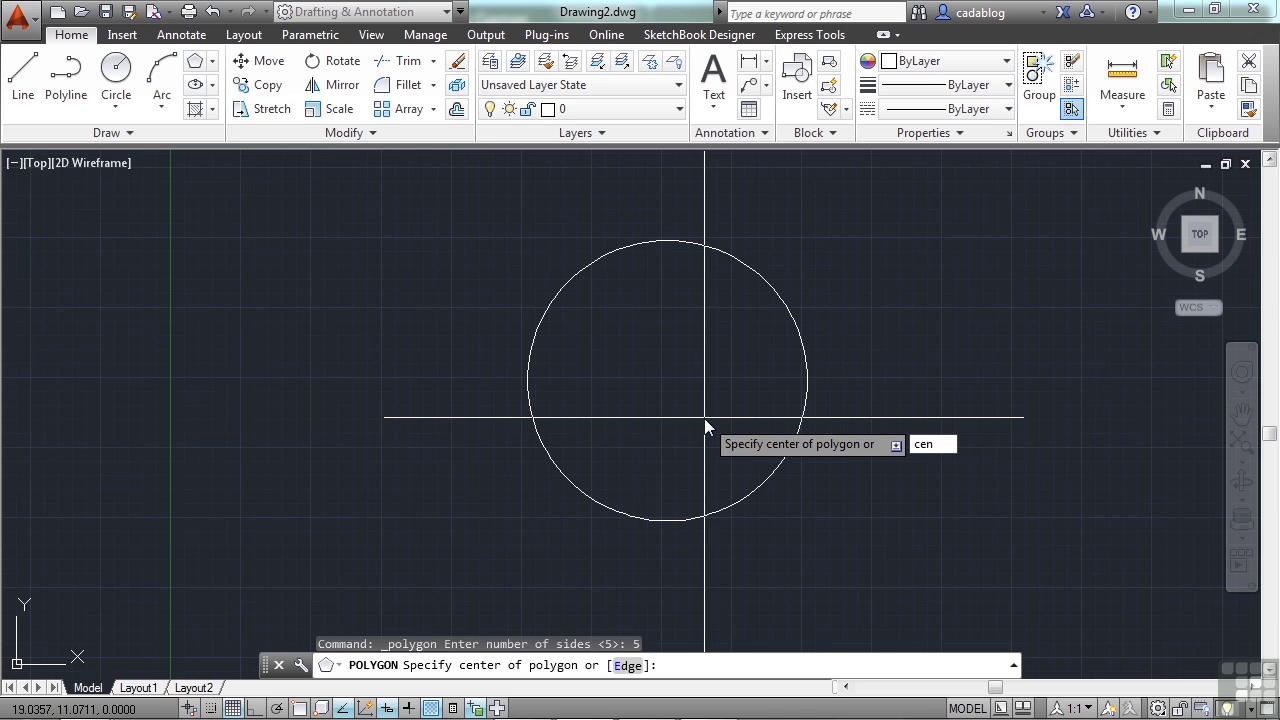
pyautogui.press('Return')
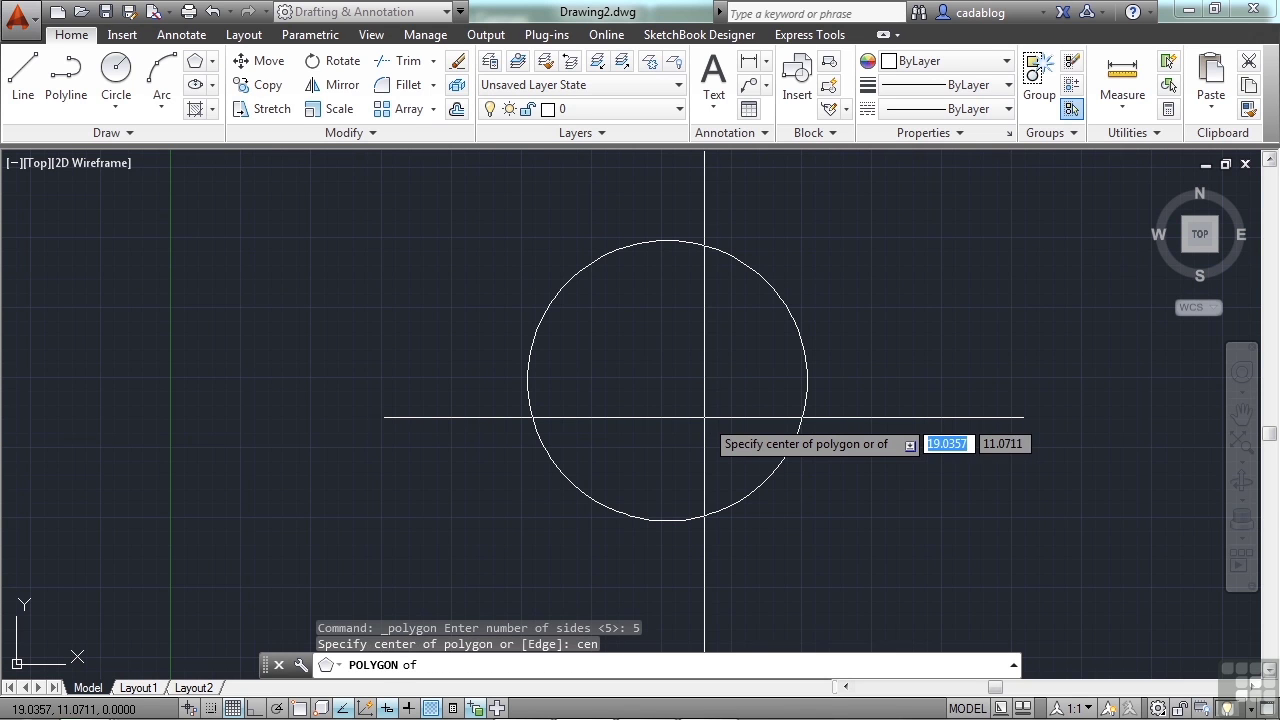
pyautogui.click(718, 261)
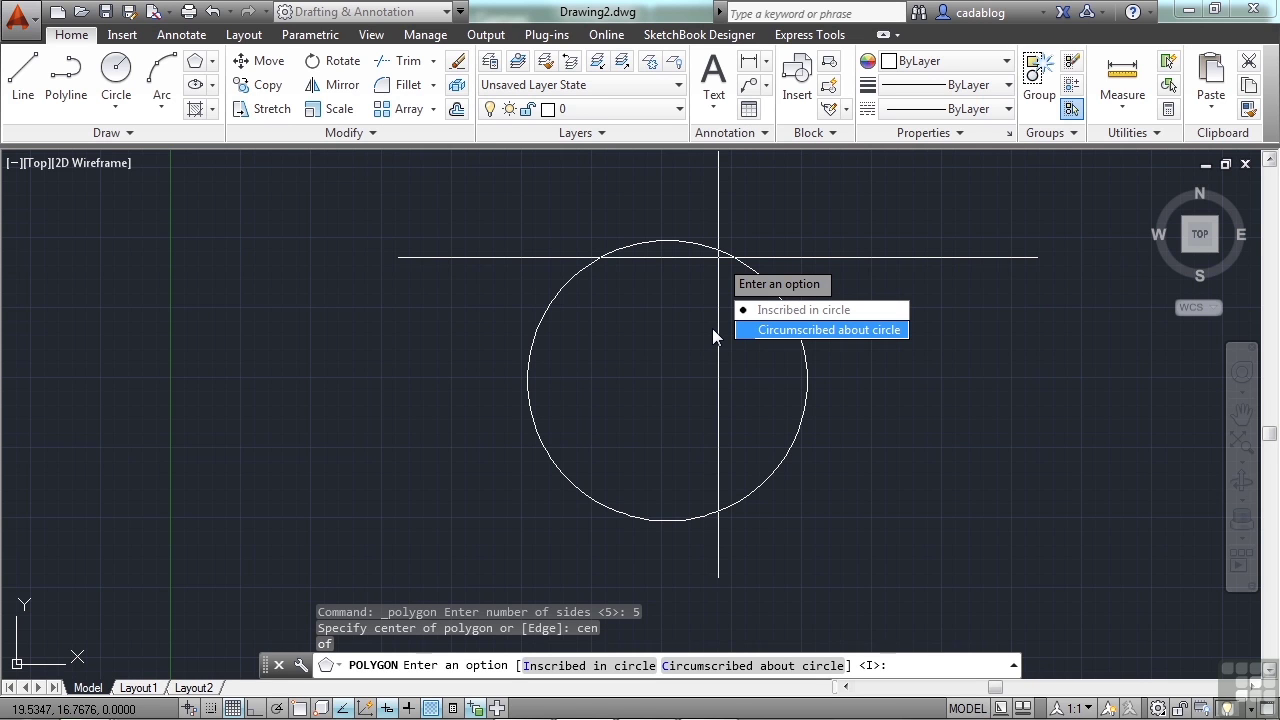
# - Make the pentagon inscribed, snapping its radius to the circle with Nearest (NEA)
pyautogui.click(790, 318)
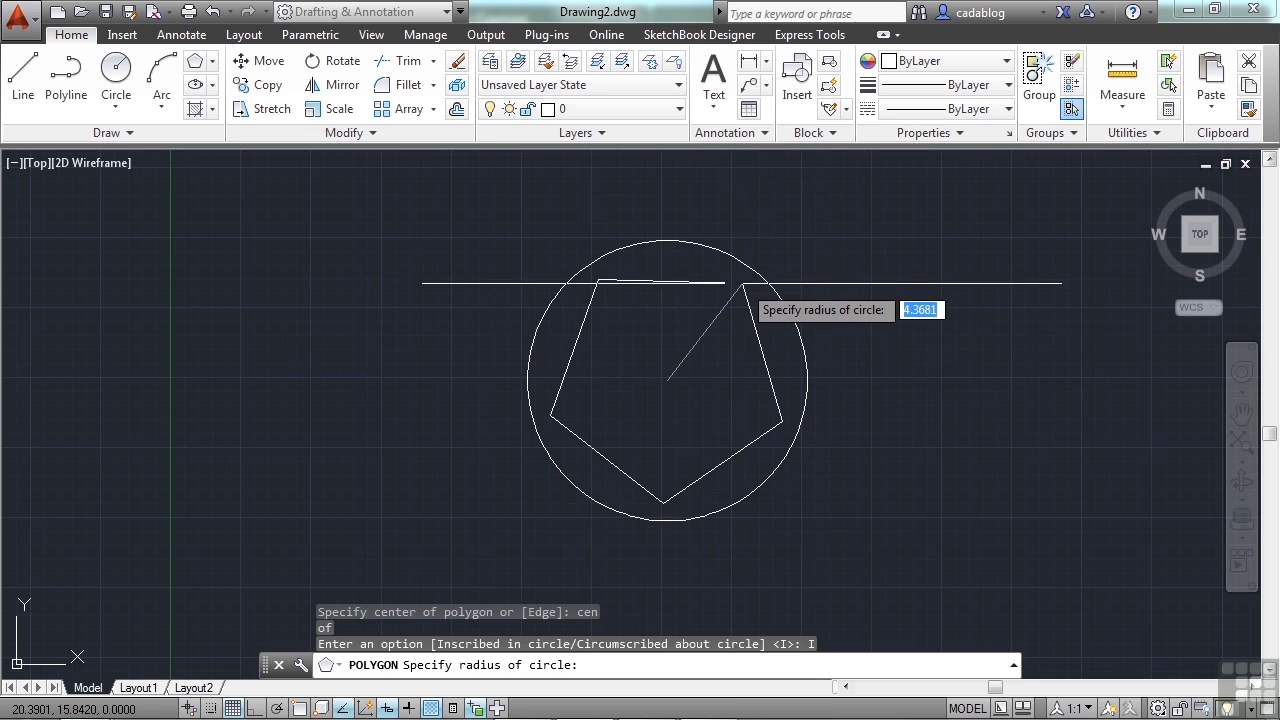
pyautogui.write('nea')
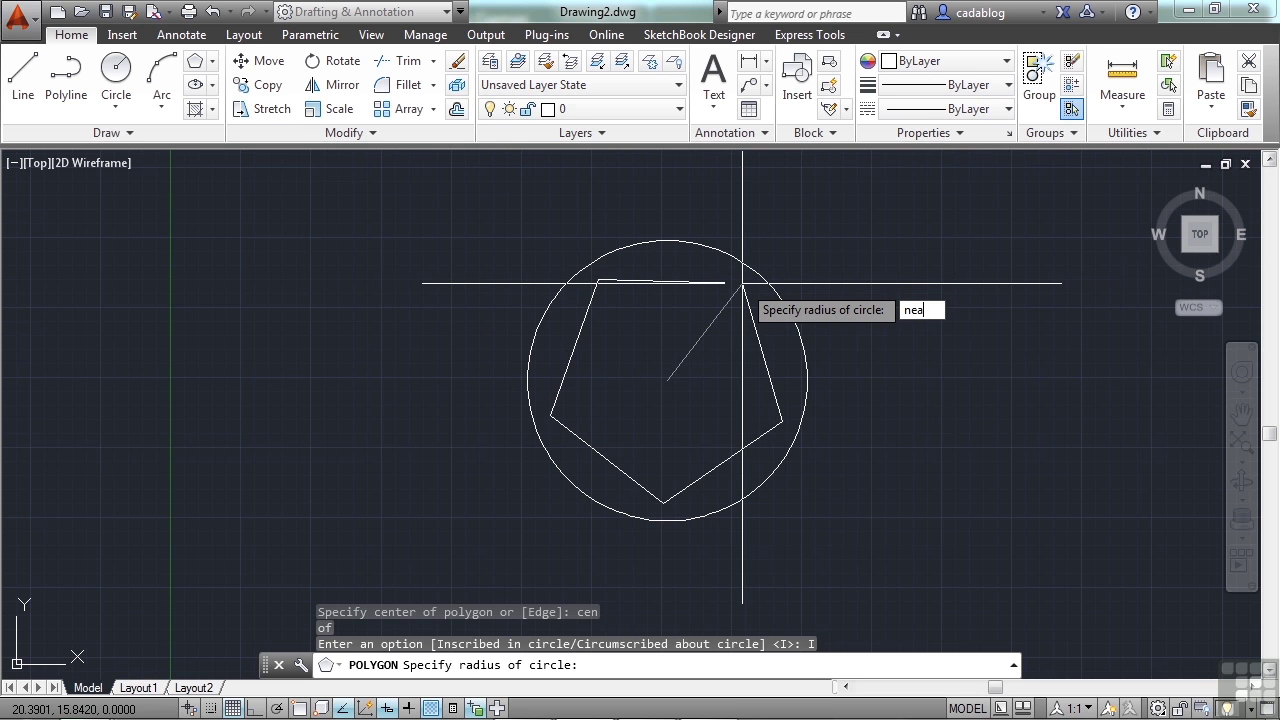
pyautogui.press('Return')
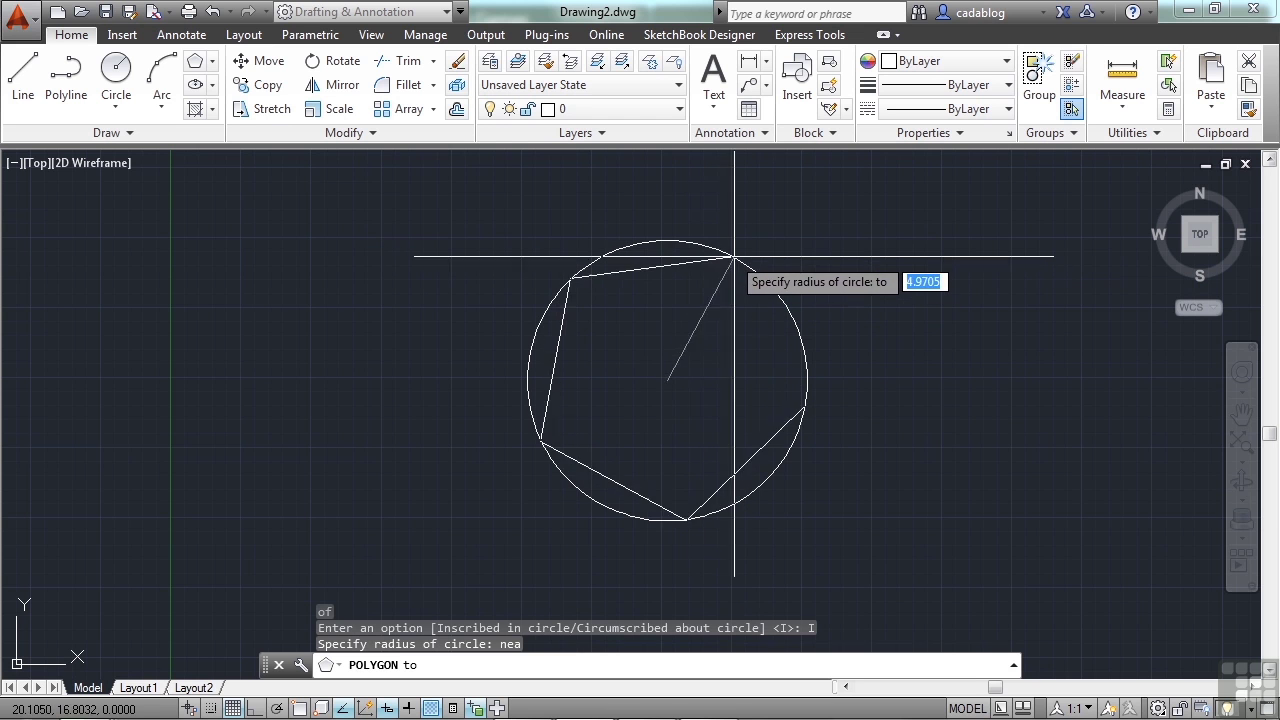
pyautogui.click(767, 283)
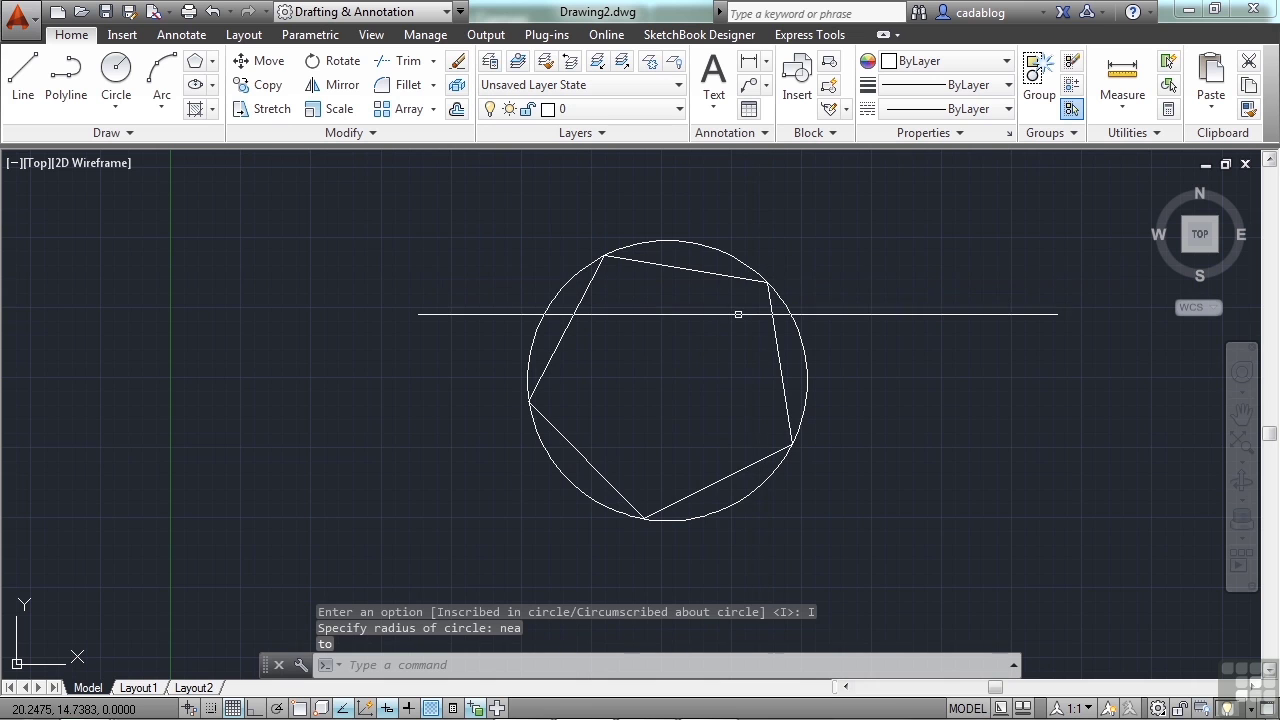
# - Draw a circumscribed 5-sided polygon at the circle centre, radius snapped to an inner-pentagon endpoint
pyautogui.press('Return')
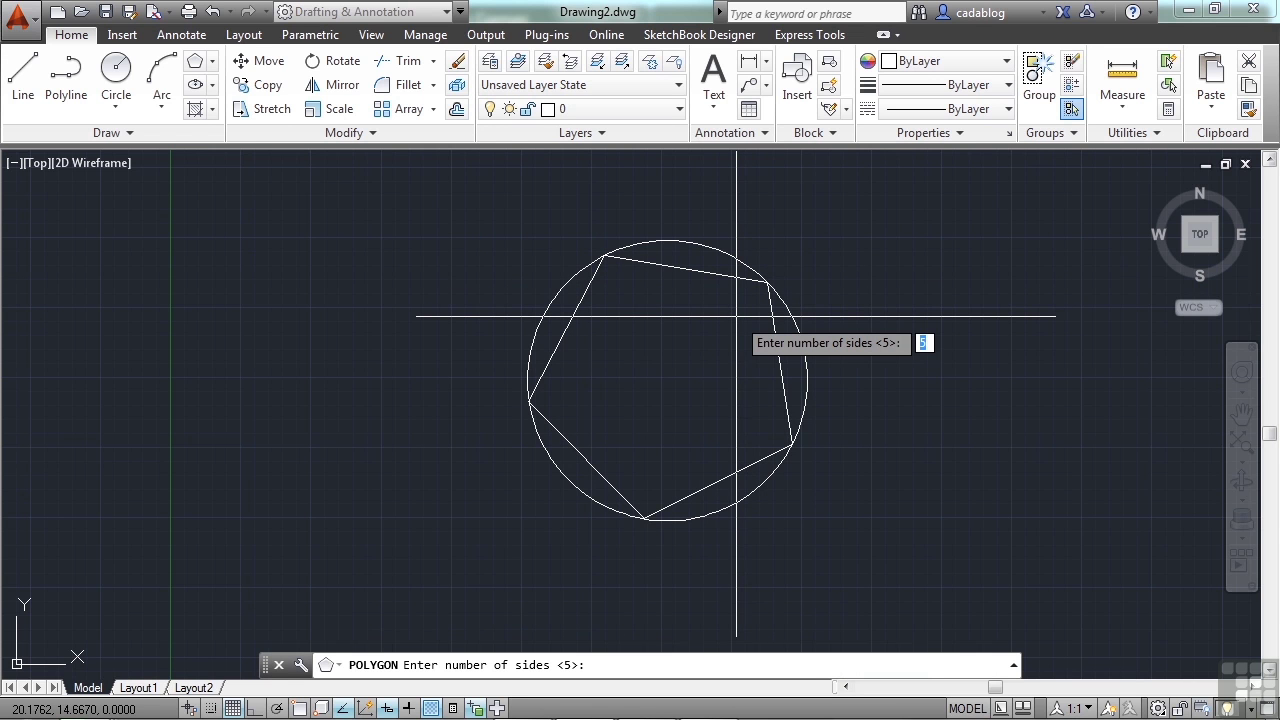
pyautogui.press('Return')
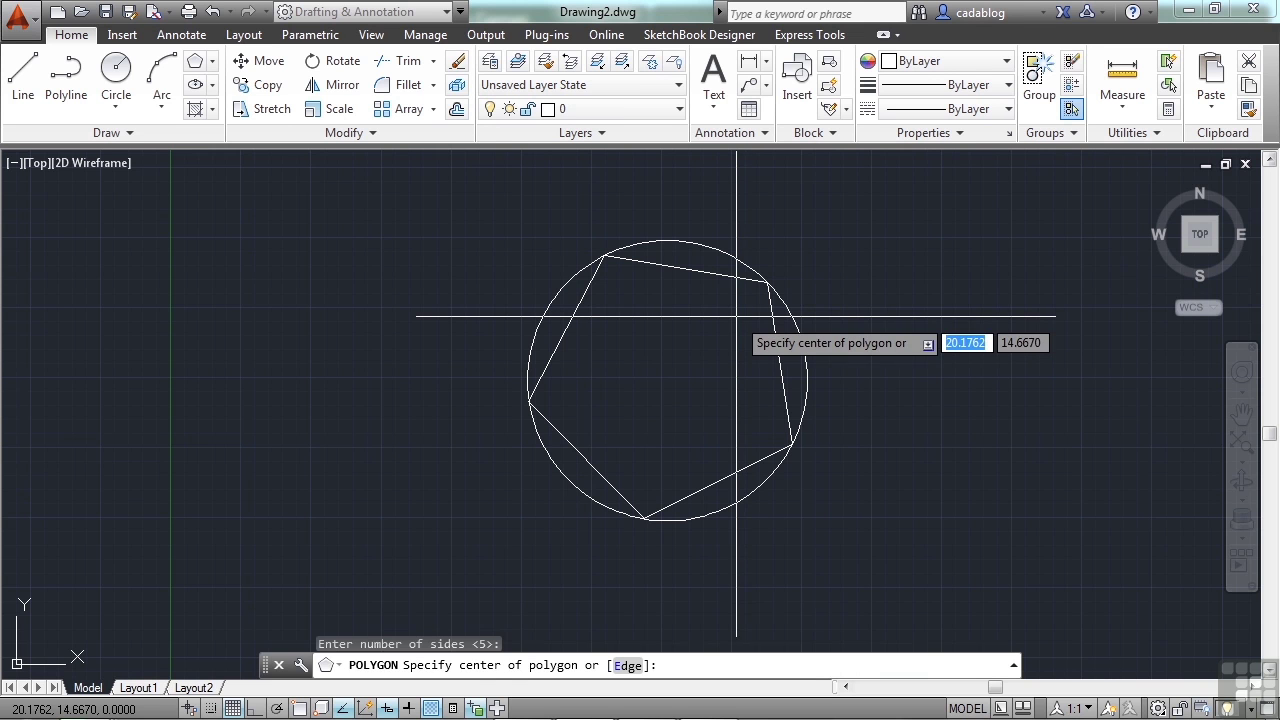
pyautogui.write('cen')
pyautogui.press('Return')
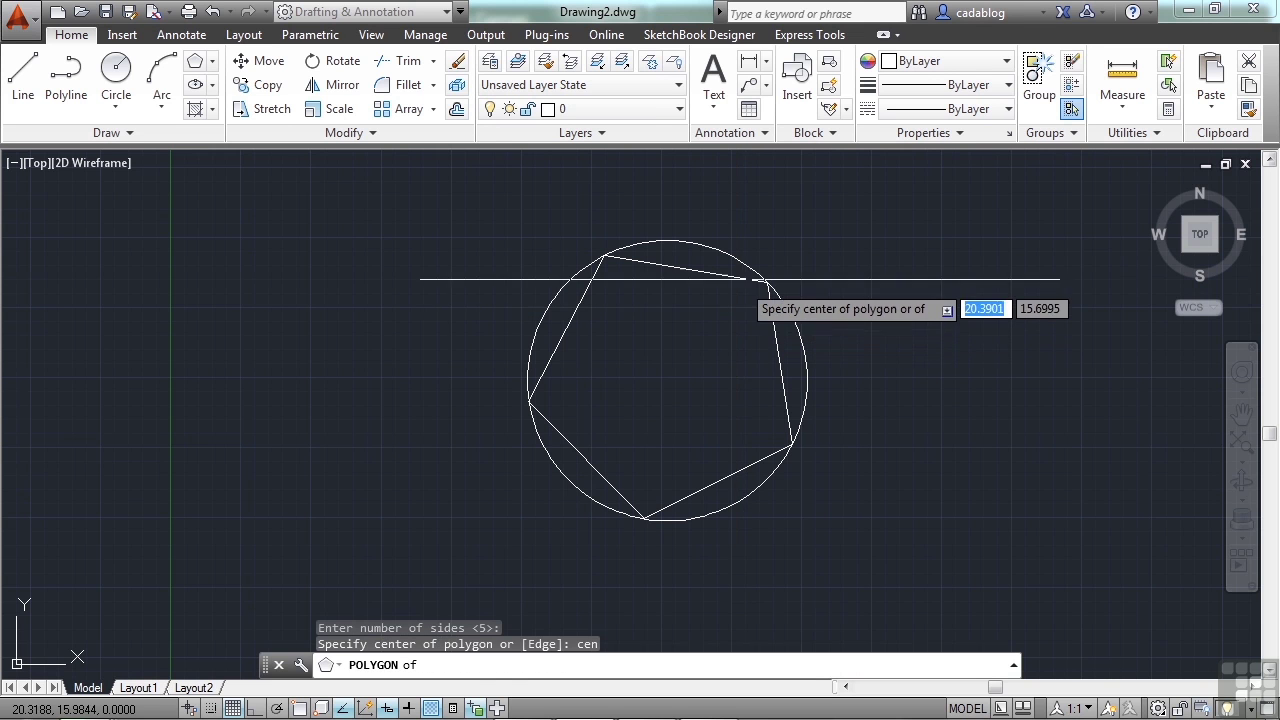
pyautogui.click(728, 256)
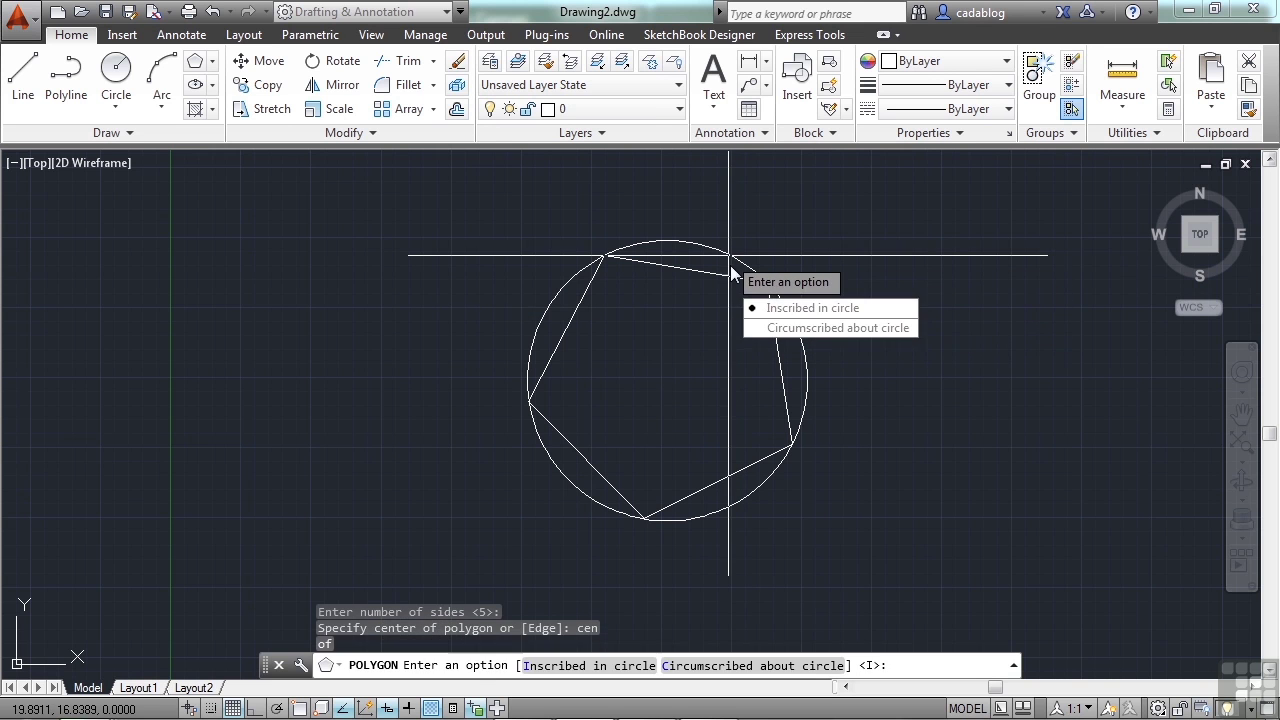
pyautogui.click(795, 330)
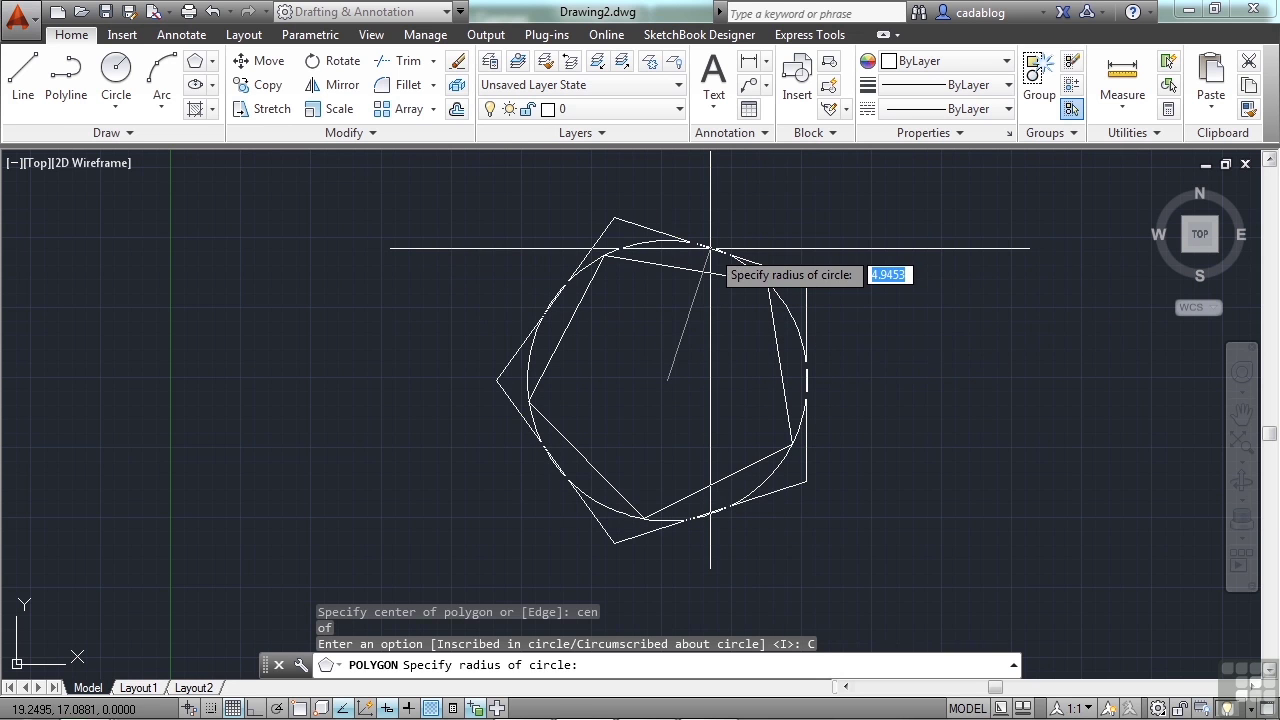
pyautogui.write('end')
pyautogui.press('Return')
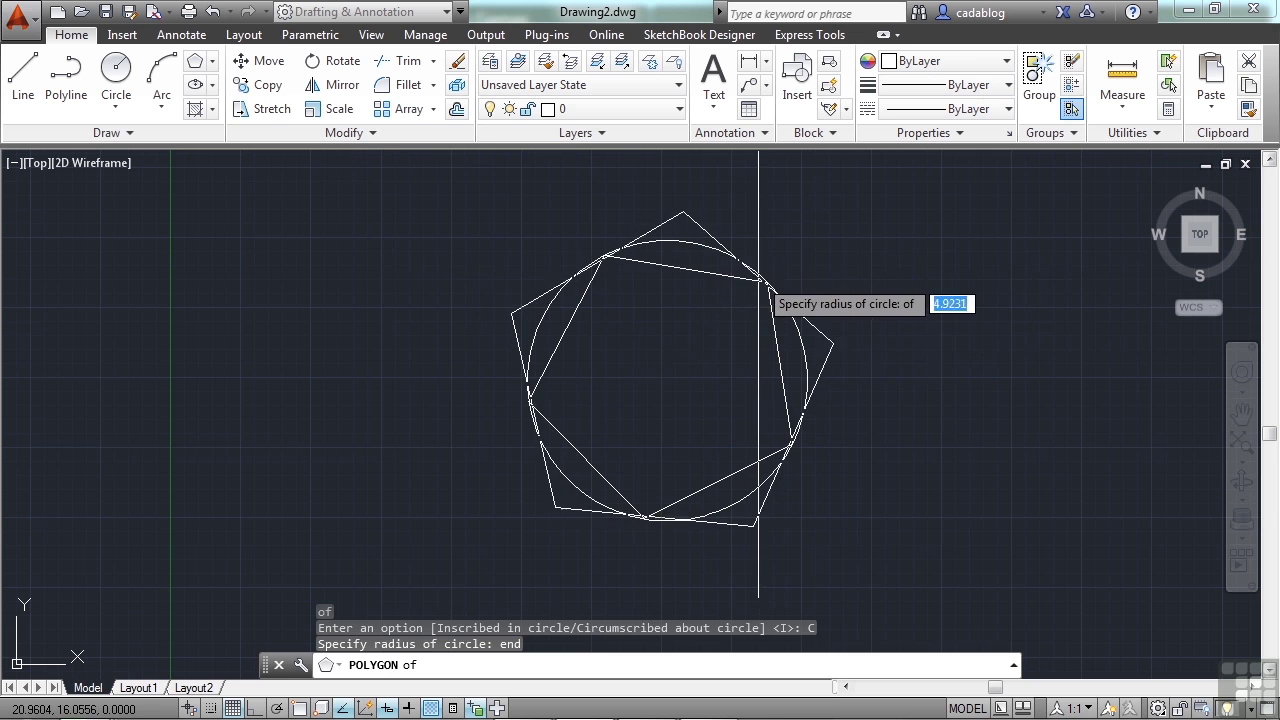
pyautogui.click(766, 281)
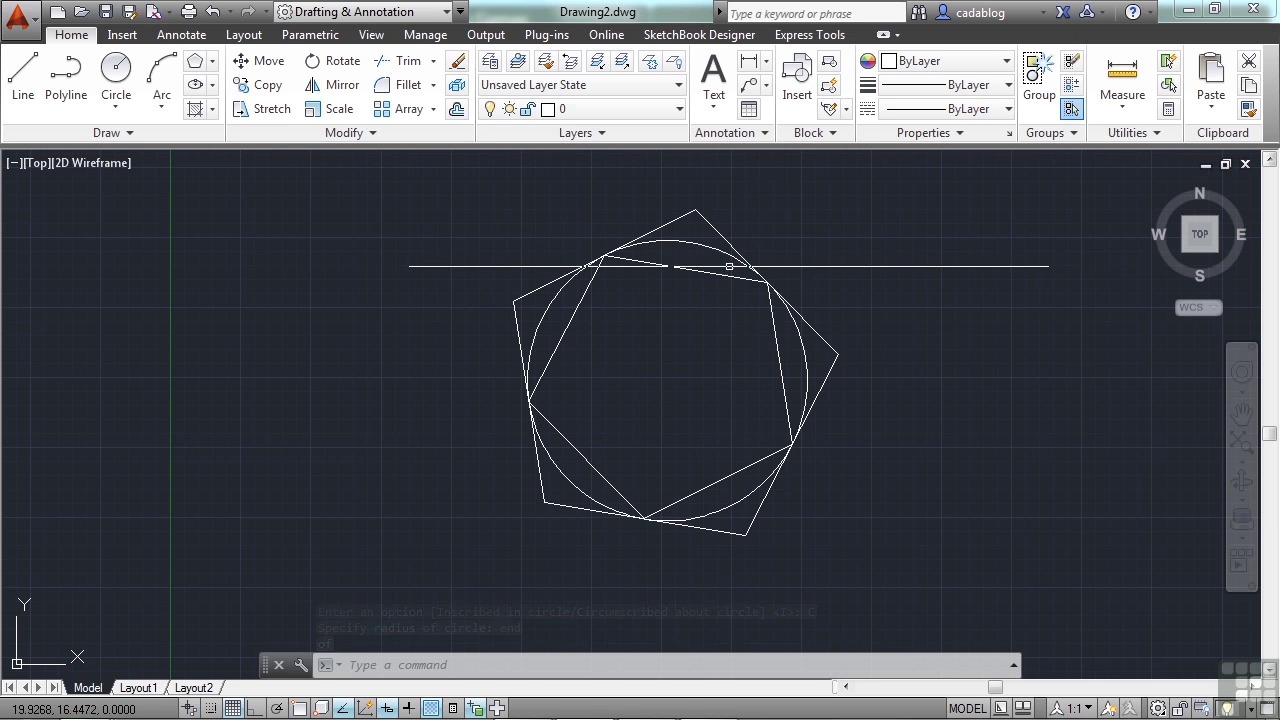
# - Check the inner and outer pentagons by selecting each, then restart POLYGON keeping 5 sides
pyautogui.click(720, 276)
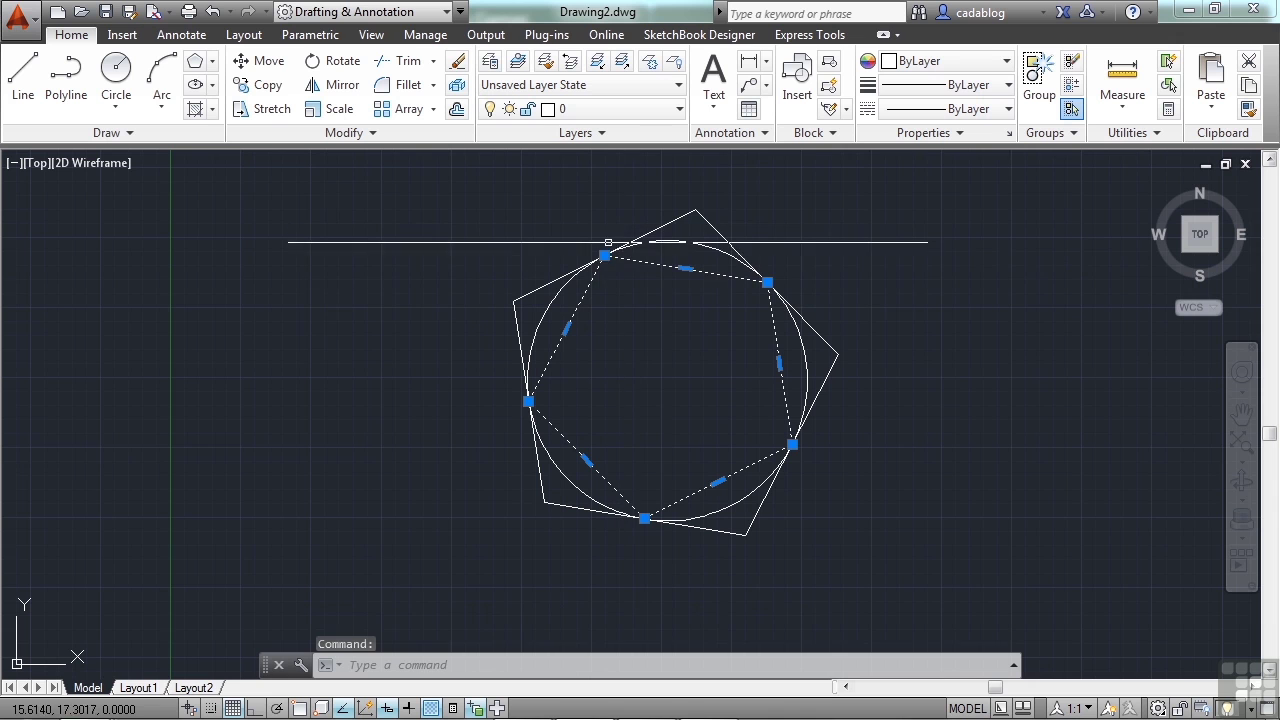
pyautogui.moveTo(605, 256)
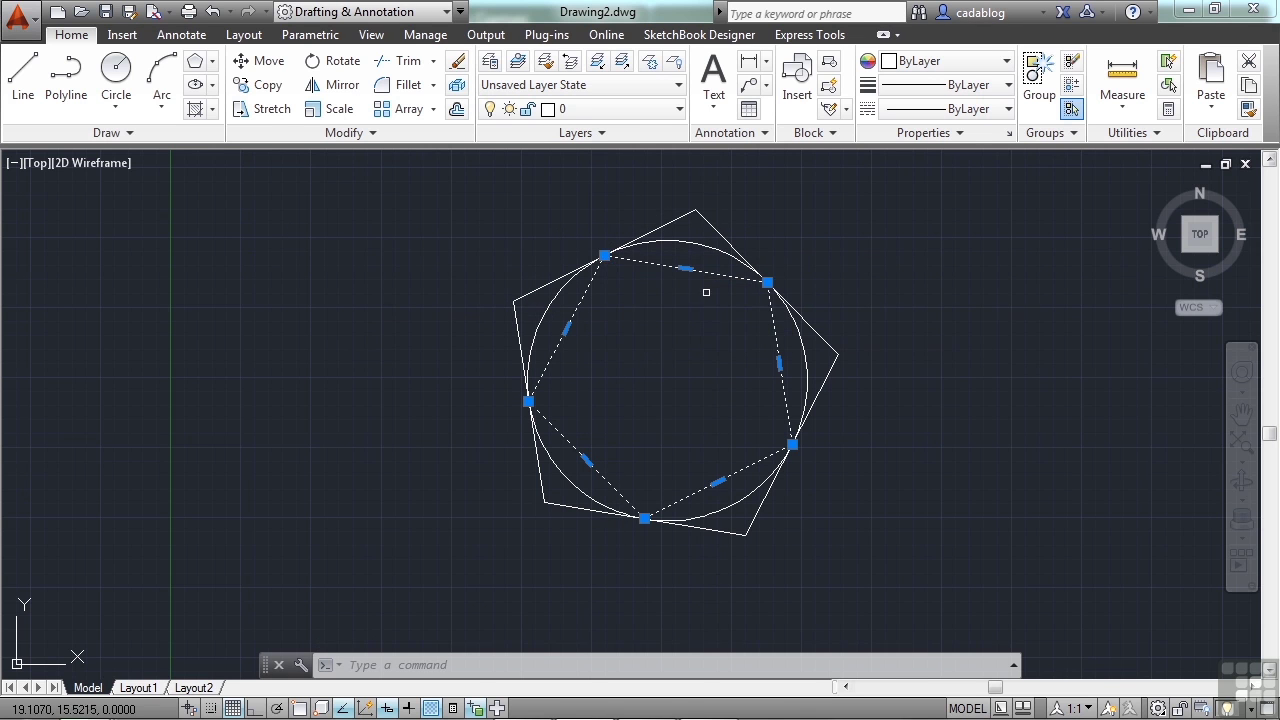
pyautogui.press('Escape')
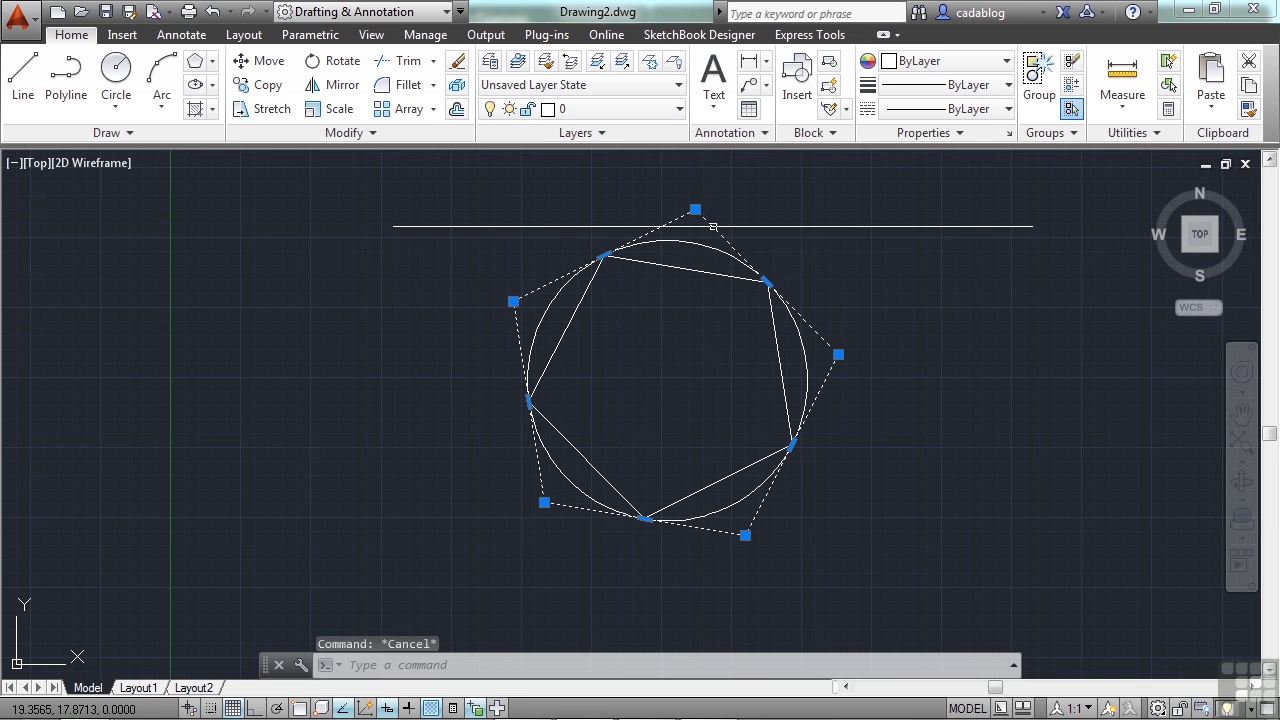
pyautogui.click(708, 229)
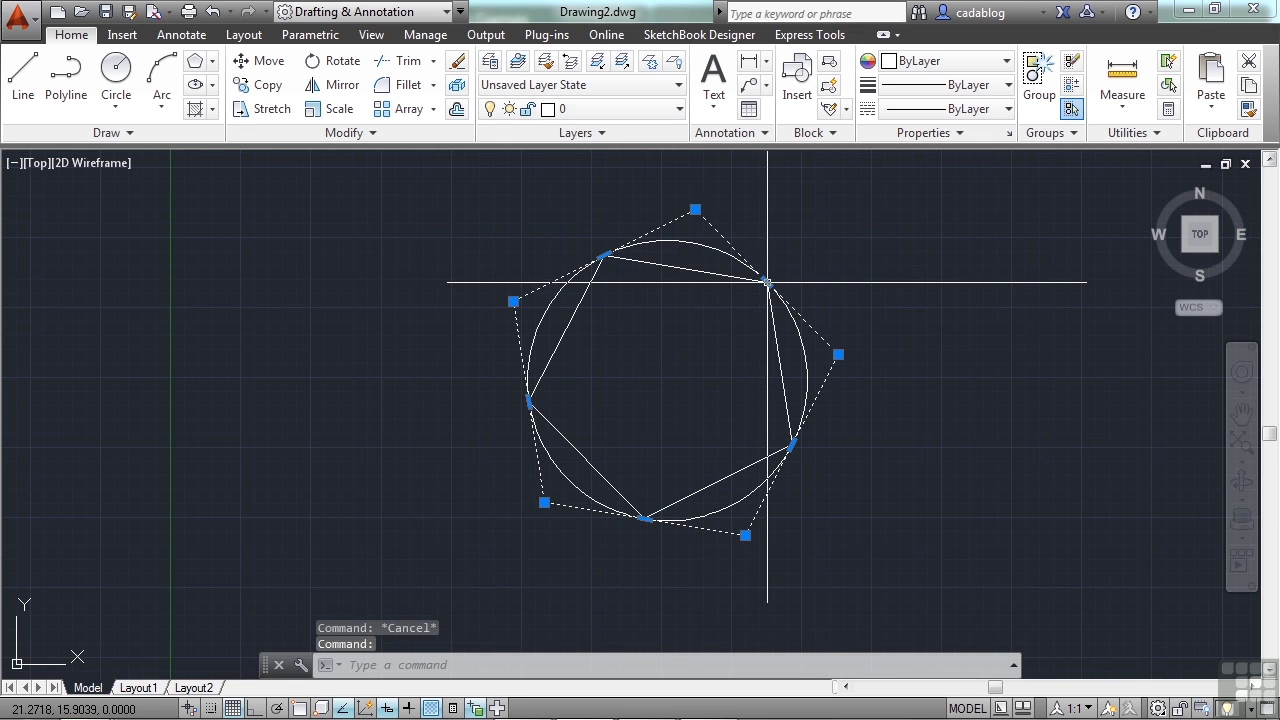
pyautogui.moveTo(767, 282)
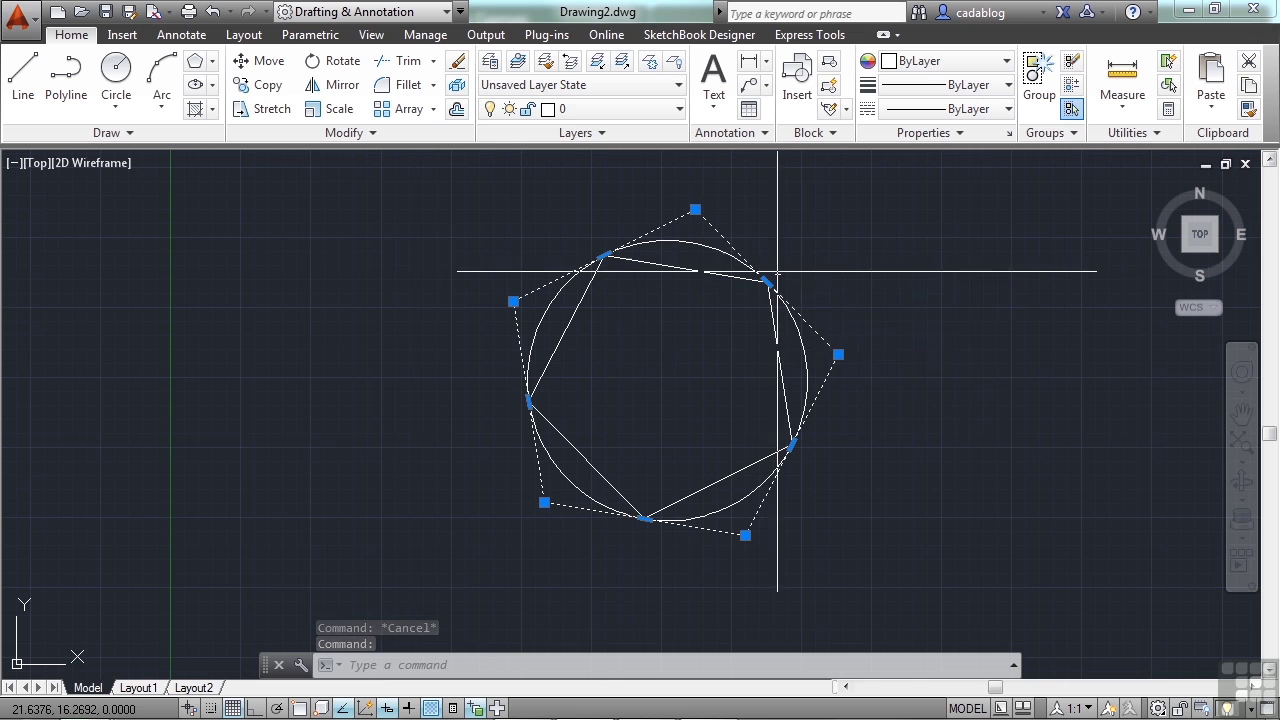
pyautogui.press('Escape')
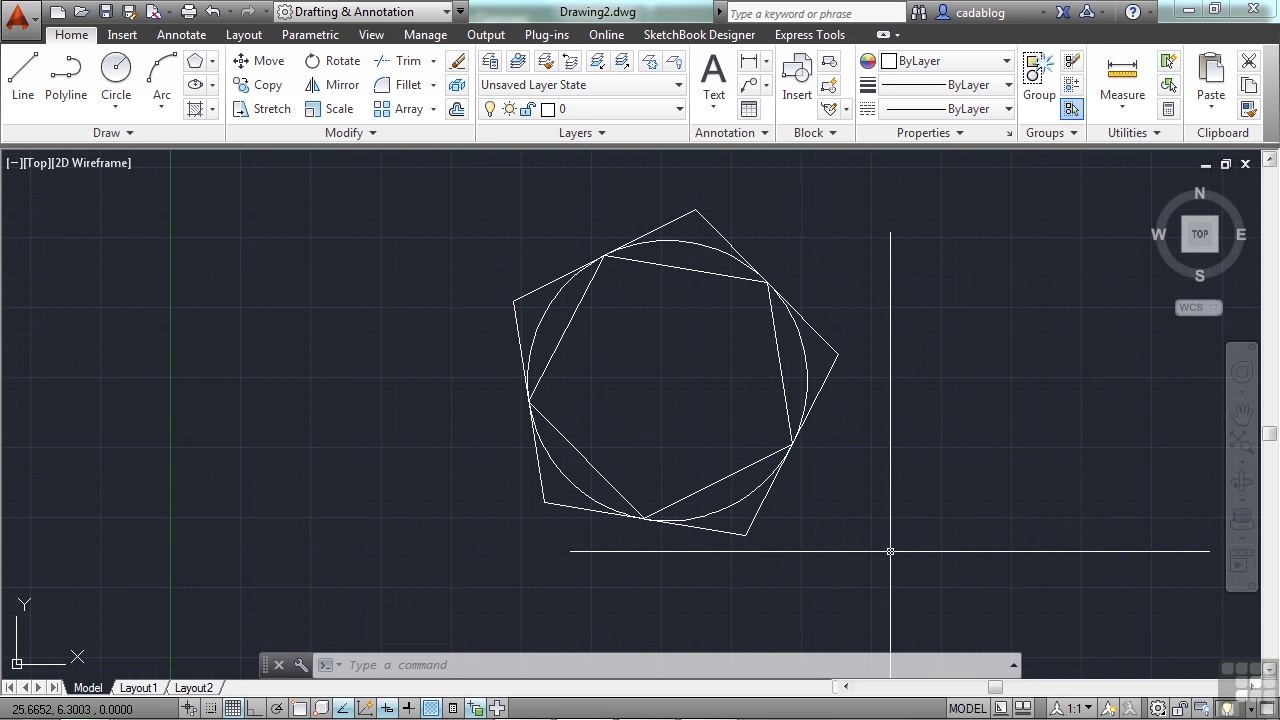
pyautogui.press('Return')
pyautogui.press('Return')
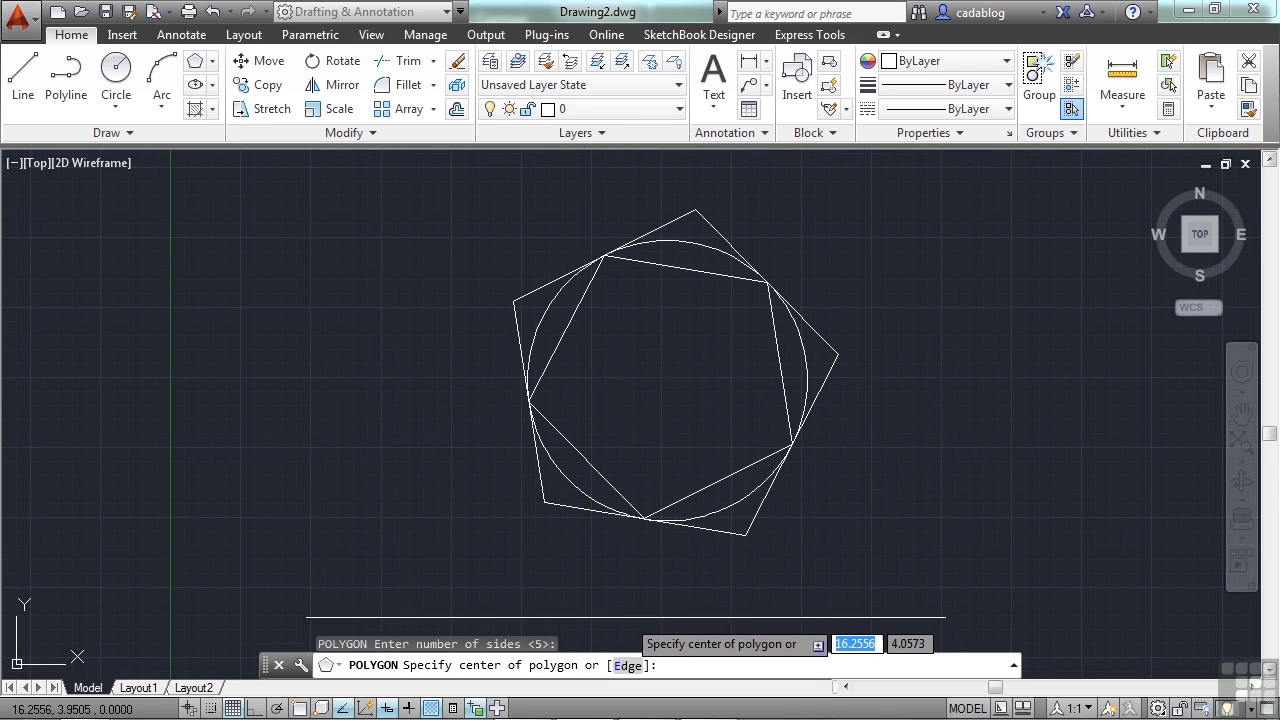
# - Build a pentagon left of the circle from a 5-unit edge at 90°
pyautogui.click(629, 666)
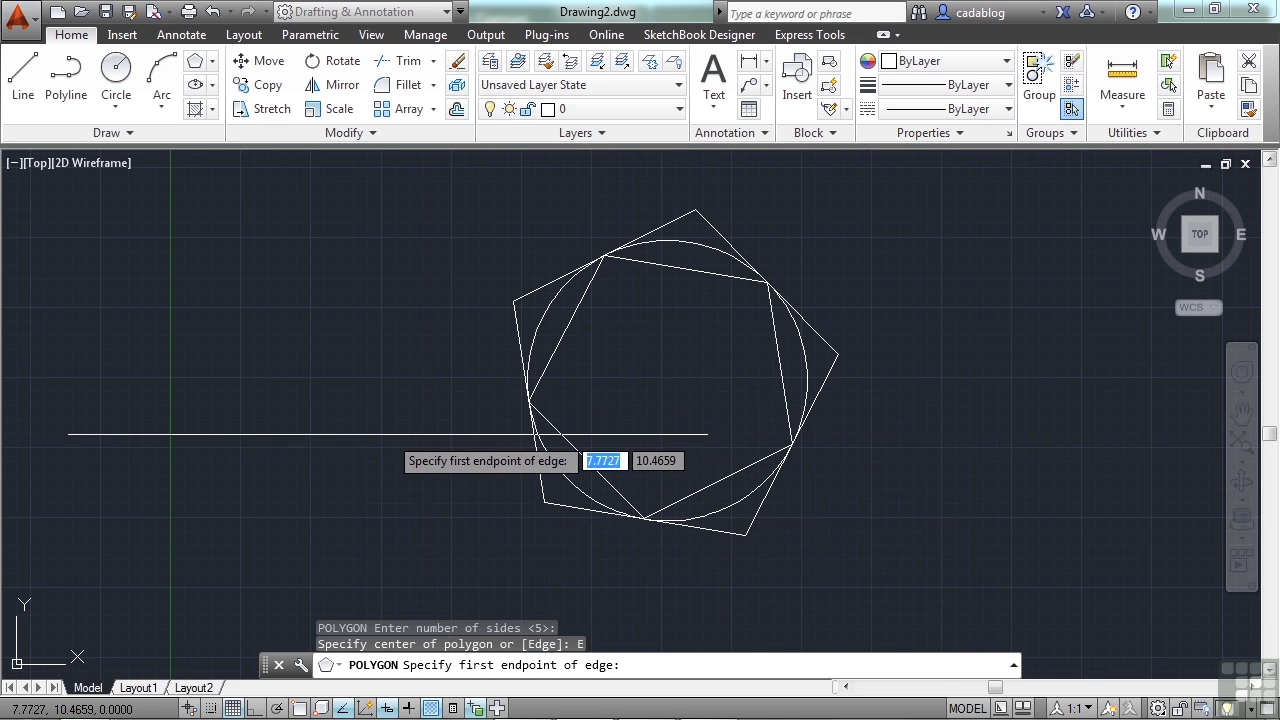
pyautogui.click(361, 407)
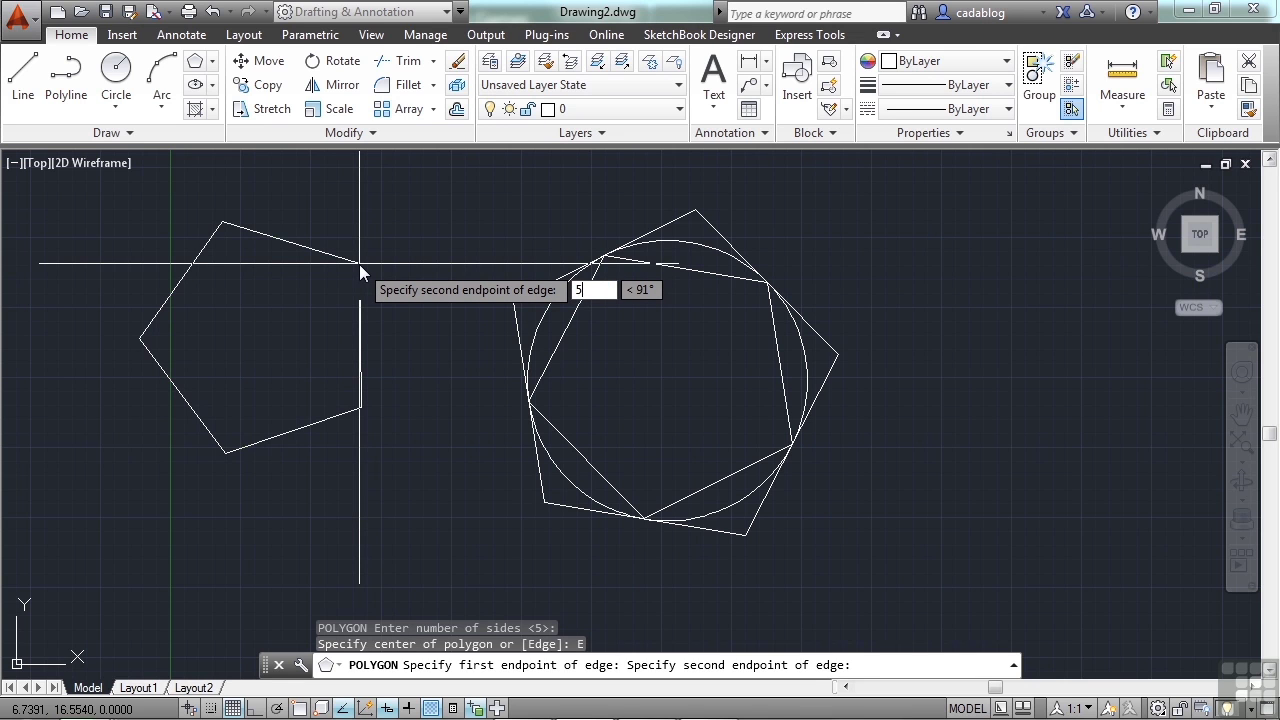
pyautogui.press('Tab')
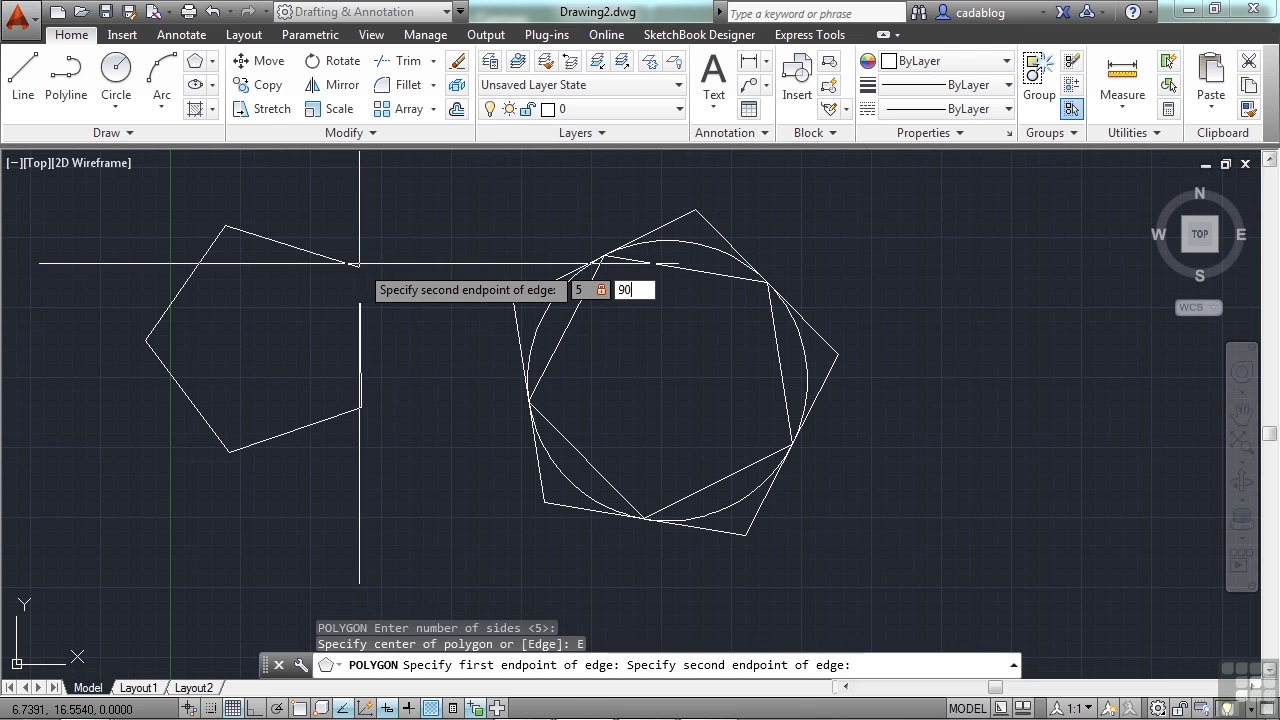
pyautogui.write('90')
pyautogui.press('Return')
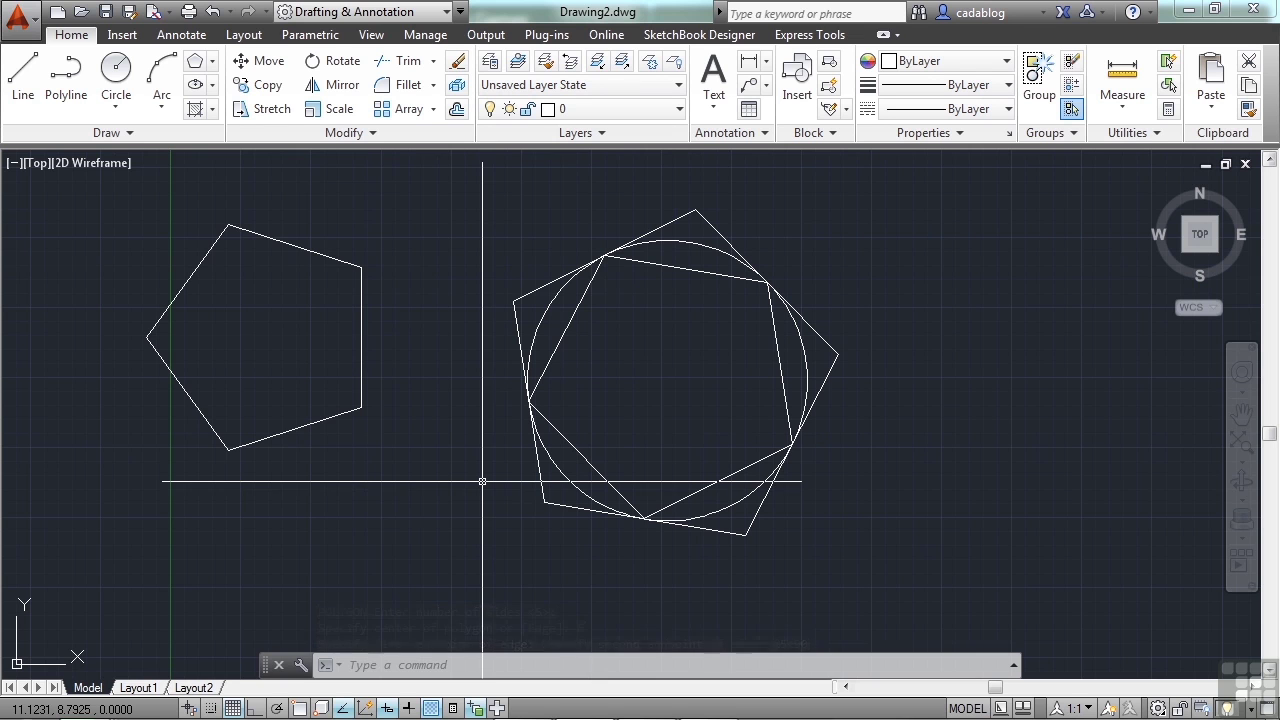
# - Draw an 8-sided inscribed polygon right of the circle, with an Ortho-constrained horizontal radius
pyautogui.write('pol')
pyautogui.press('Return')
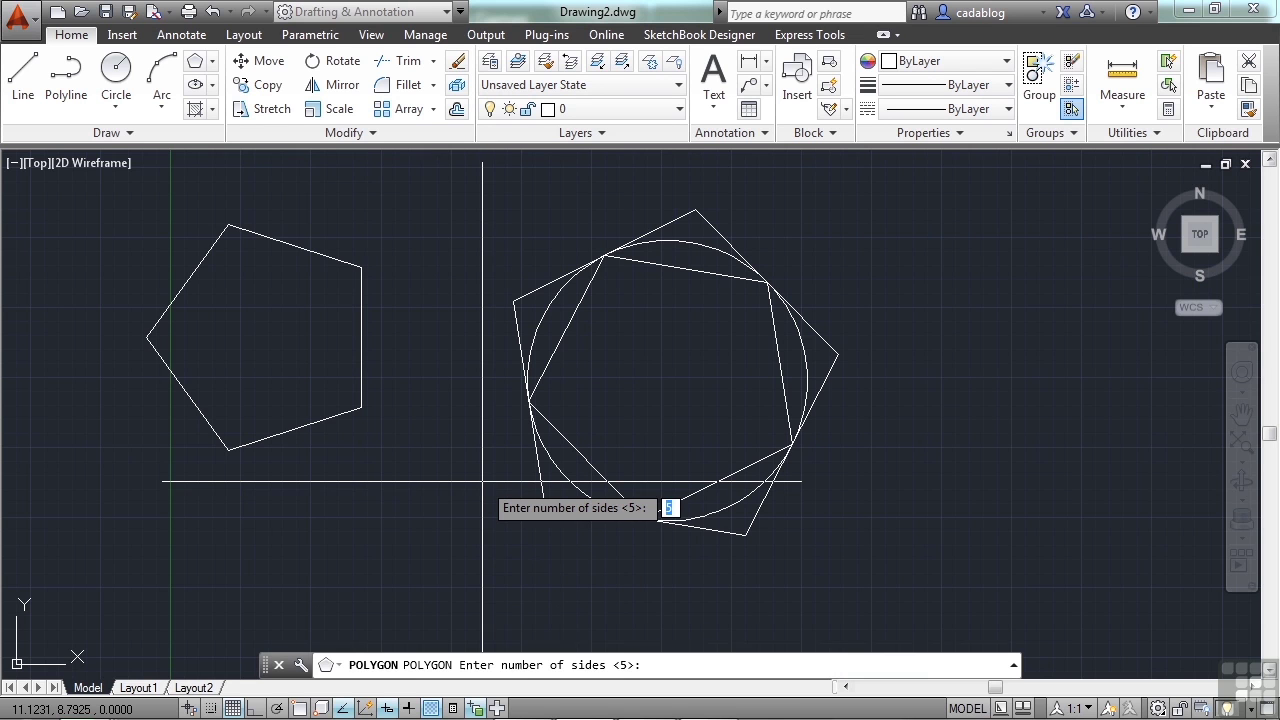
pyautogui.write('8')
pyautogui.press('Return')
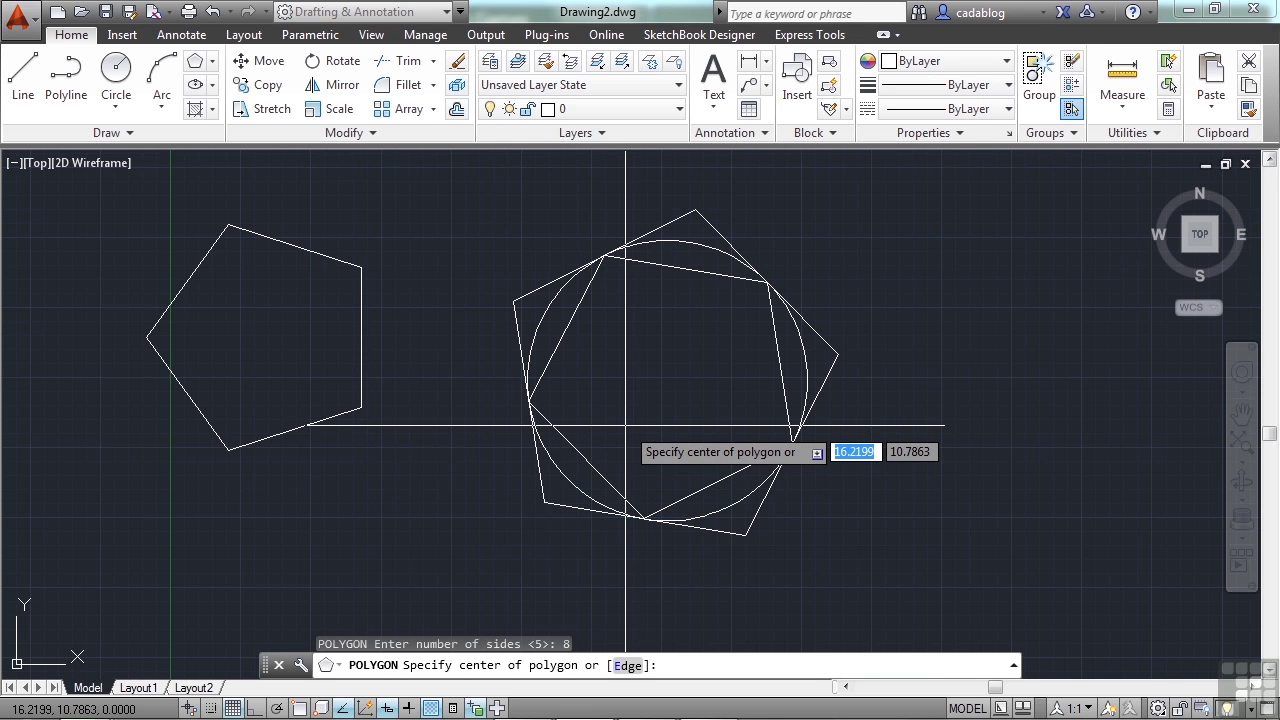
pyautogui.scroll(-2, 404, 402)
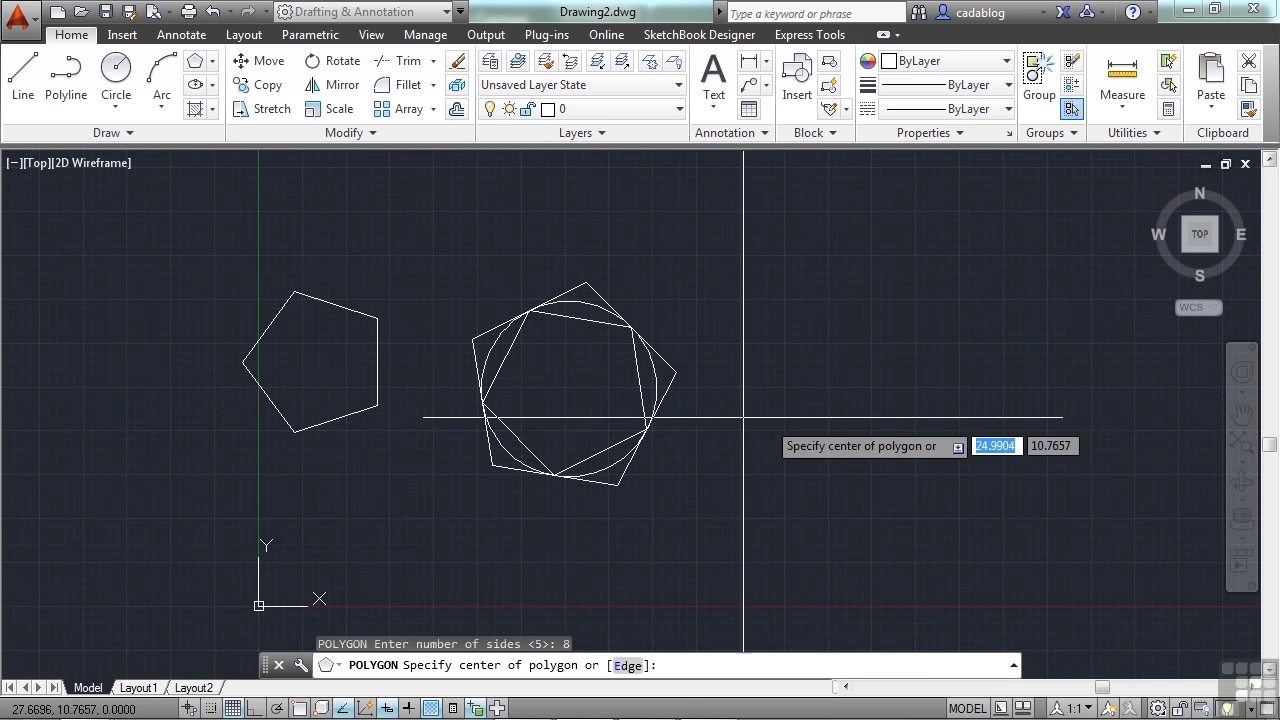
pyautogui.click(802, 366)
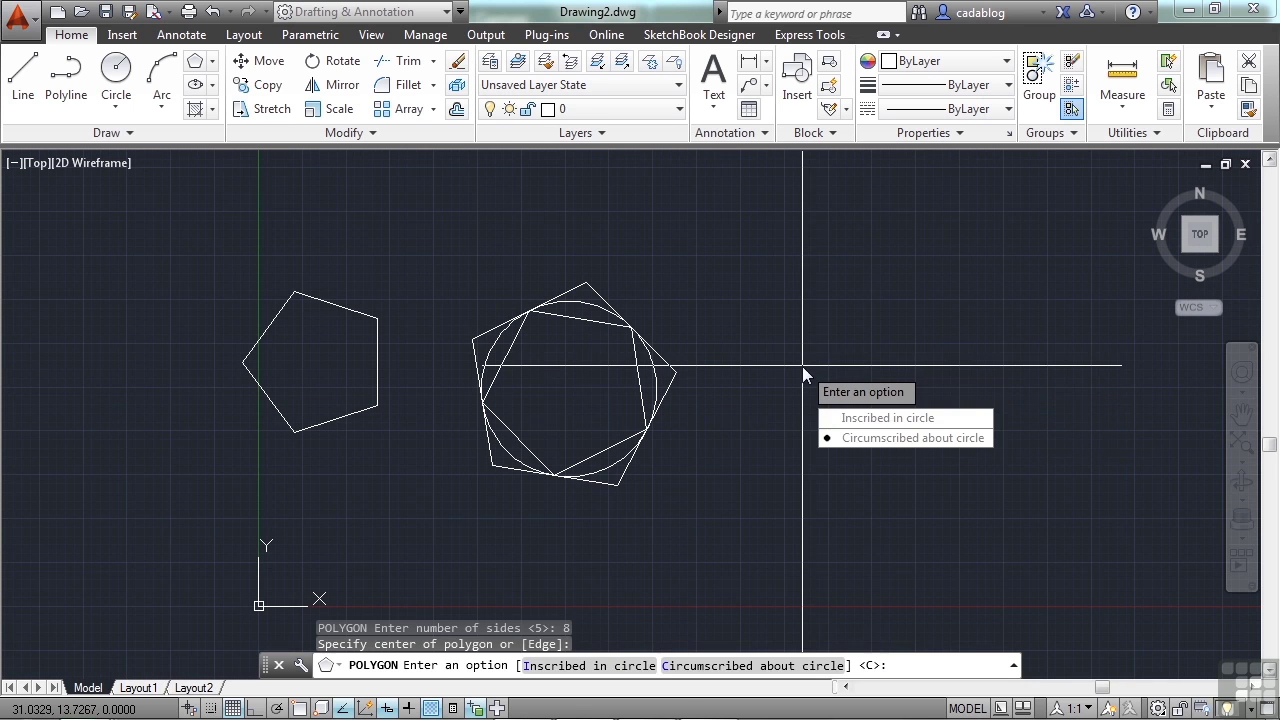
pyautogui.click(845, 418)
pyautogui.scroll(2, 851, 330)
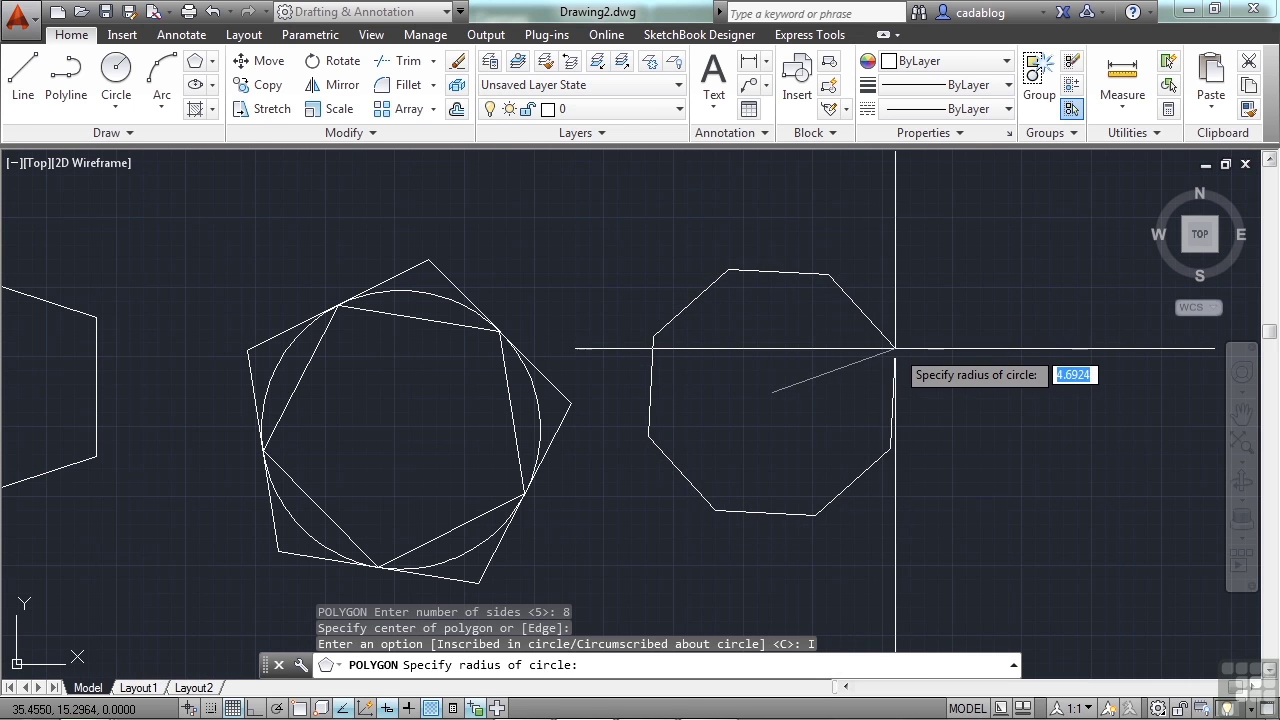
pyautogui.press('F8')
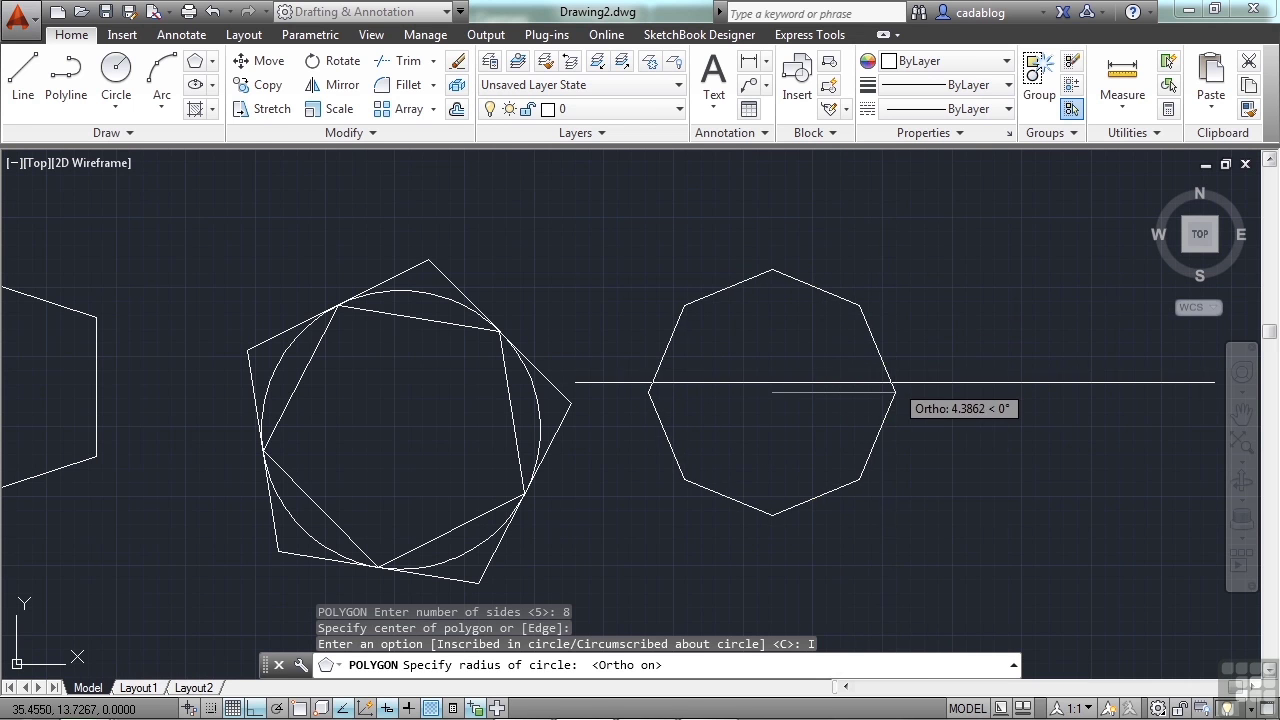
pyautogui.click(897, 382)
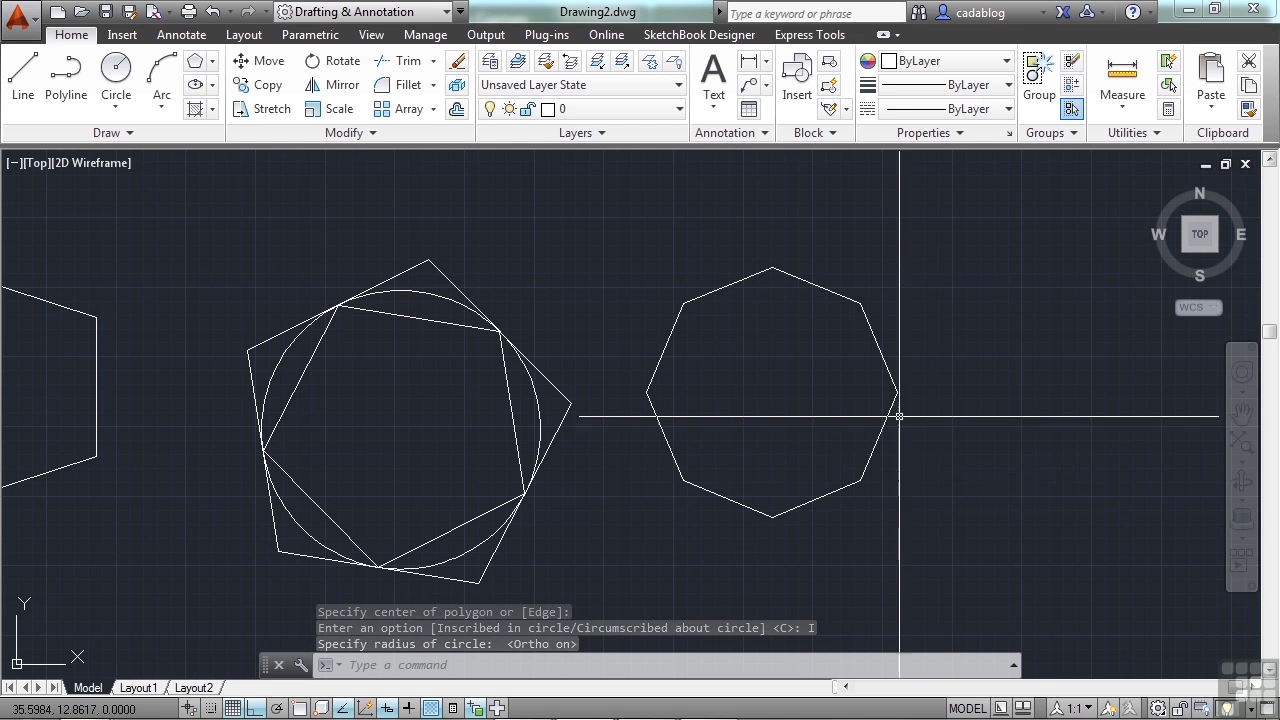
pyautogui.scroll(-2, 890, 414)
pyautogui.moveTo(774, 415); pyautogui.dragTo(841, 401, button='middle')
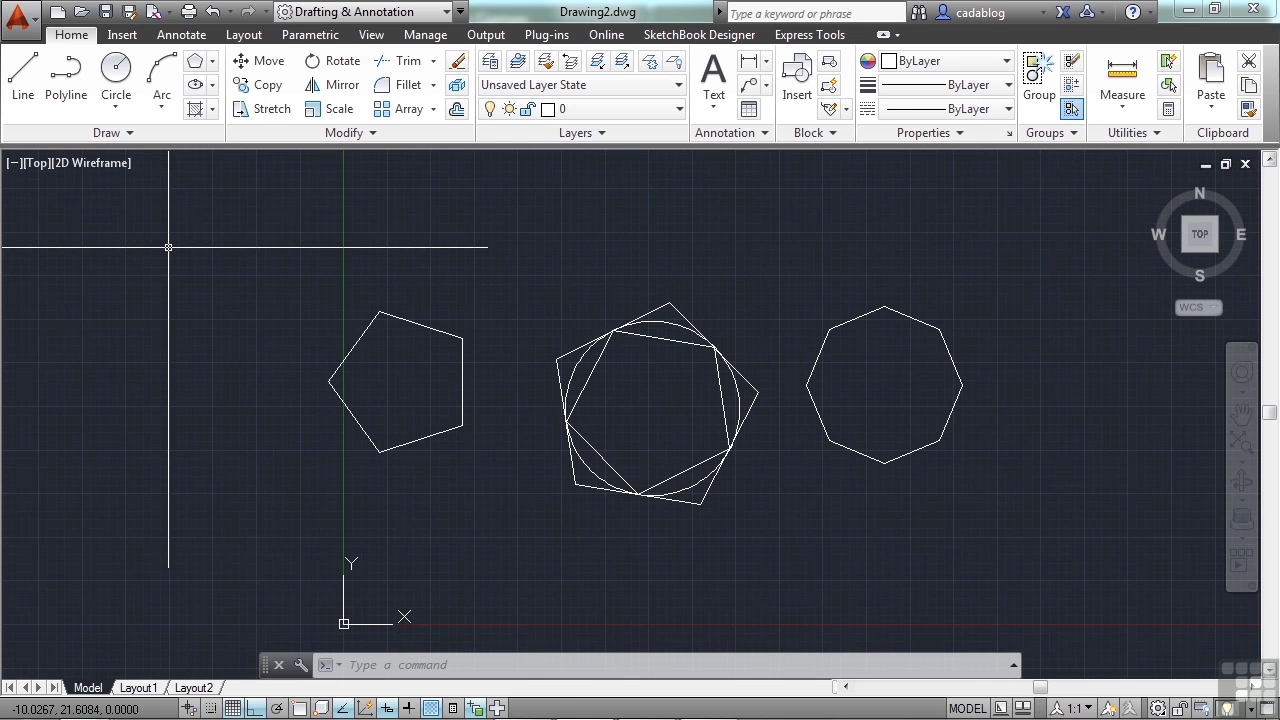
# - Grip-stretch the left pentagon's upper-right vertex straight down, making it concave
pyautogui.click(431, 319)
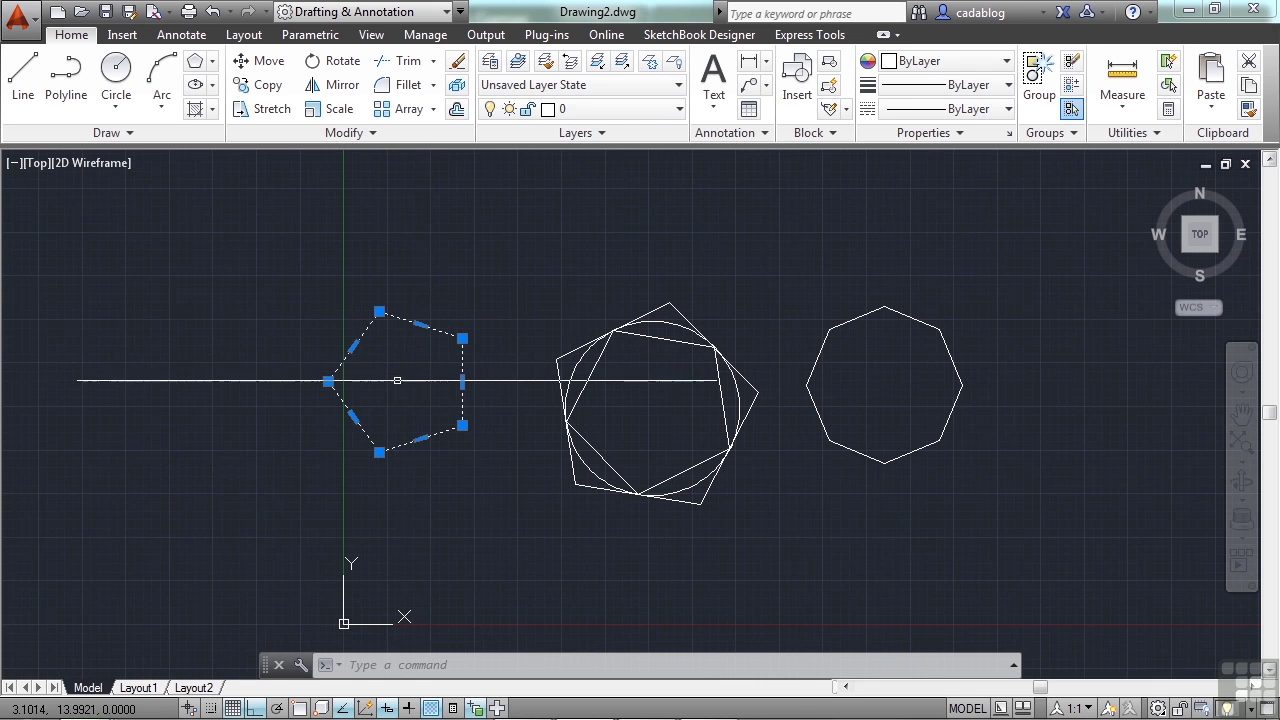
pyautogui.click(462, 339)
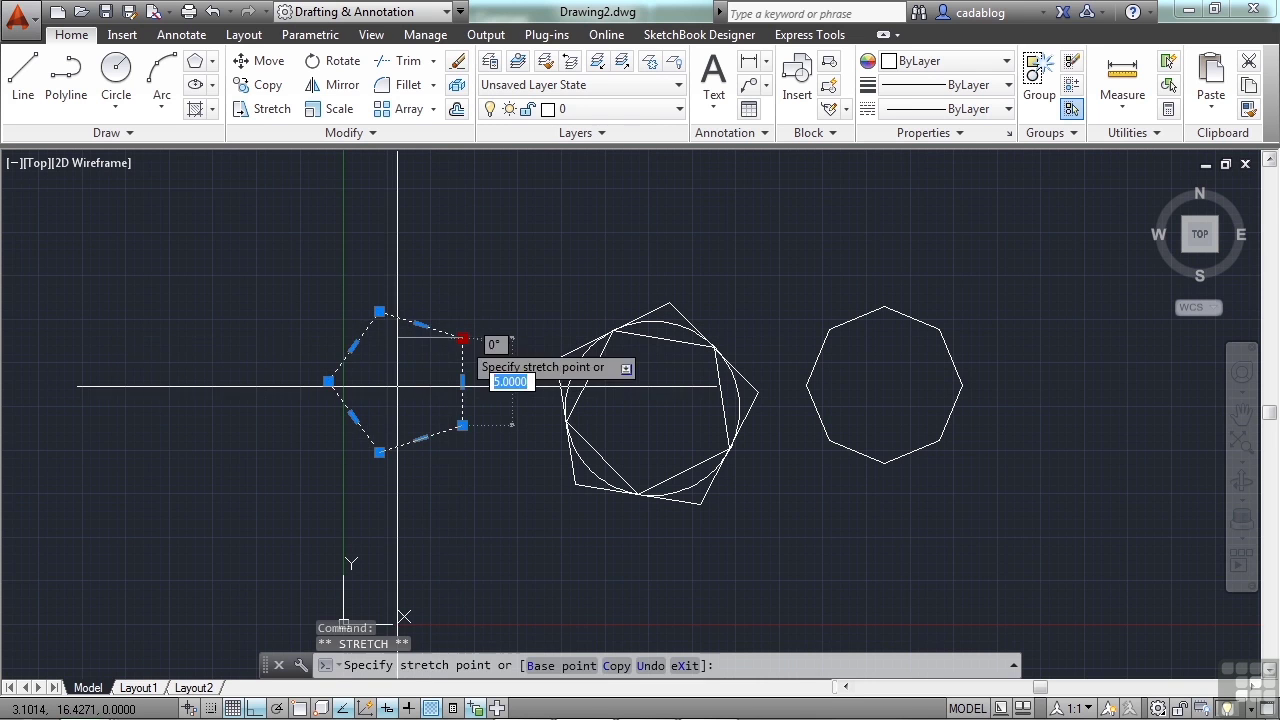
pyautogui.scroll(4, 352, 346)
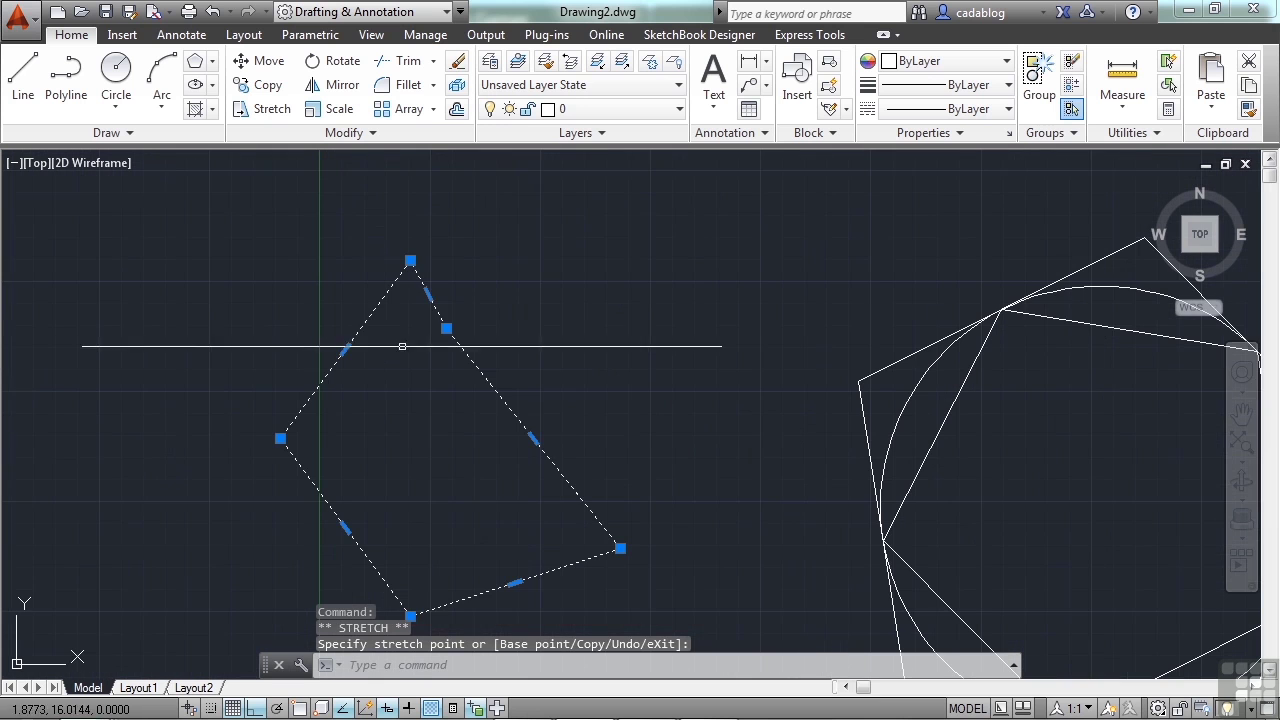
pyautogui.click(432, 452)
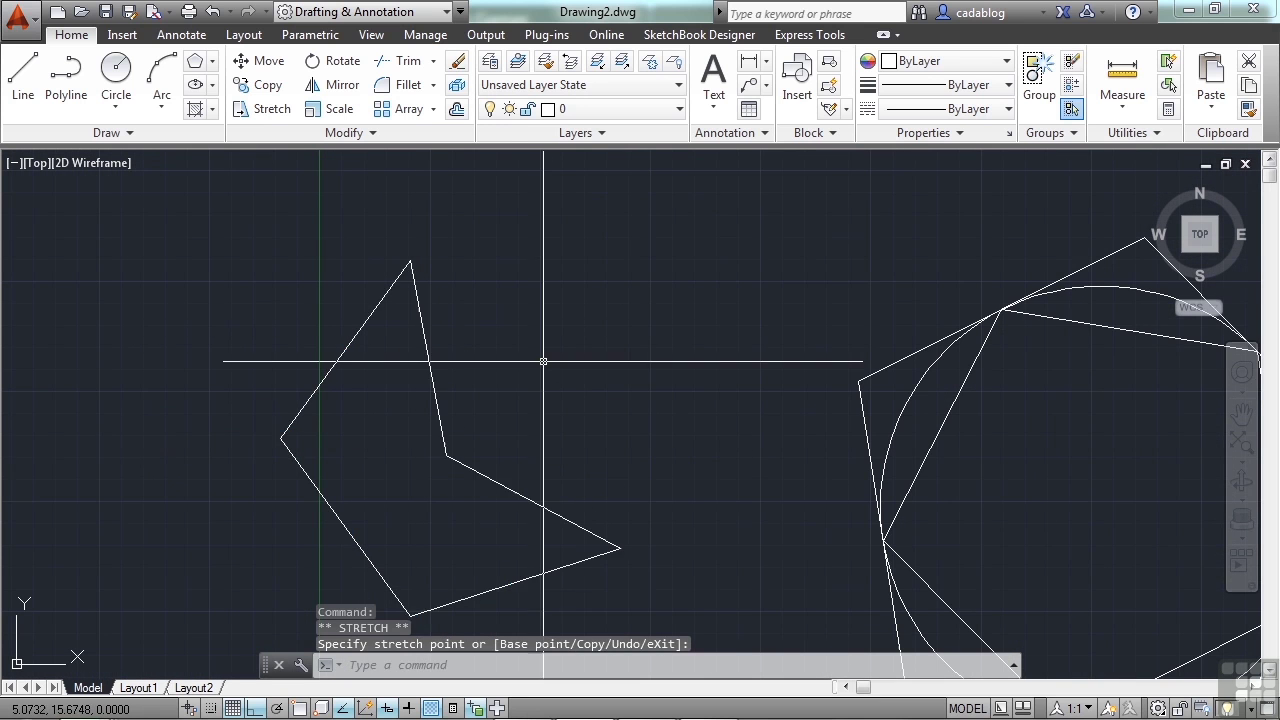
pyautogui.press('Escape')
pyautogui.scroll(-2, 545, 352)
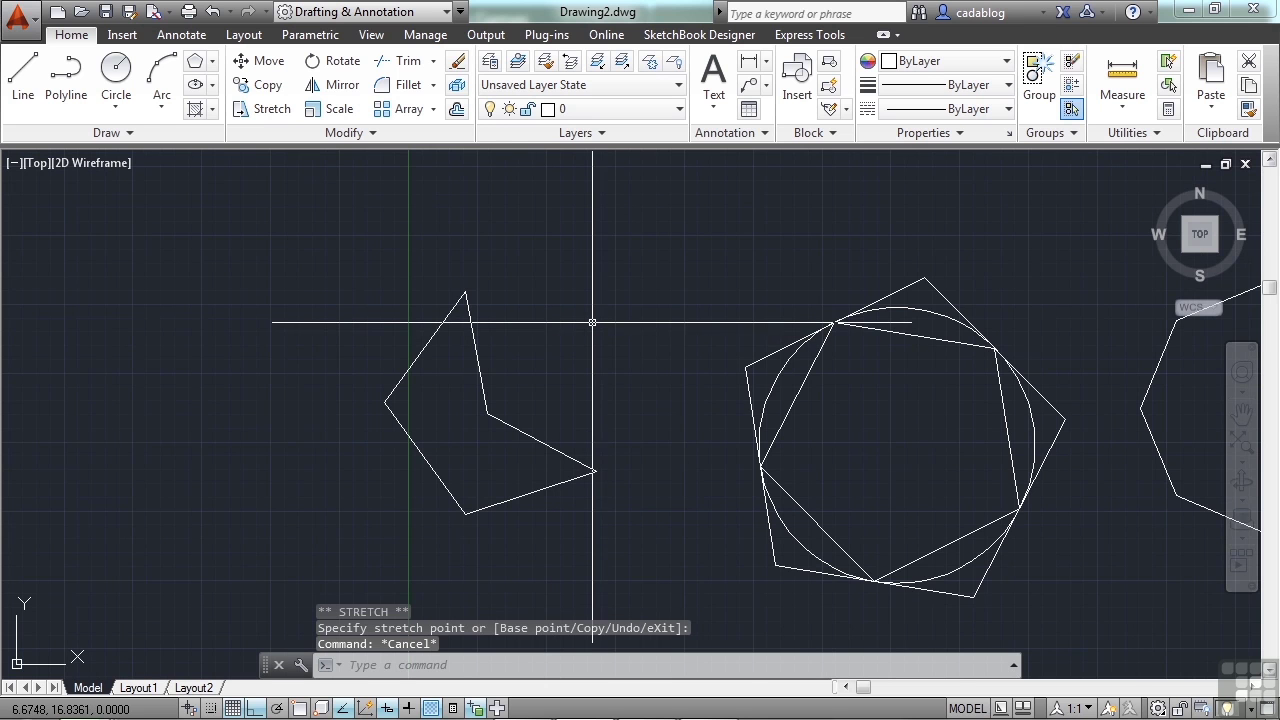